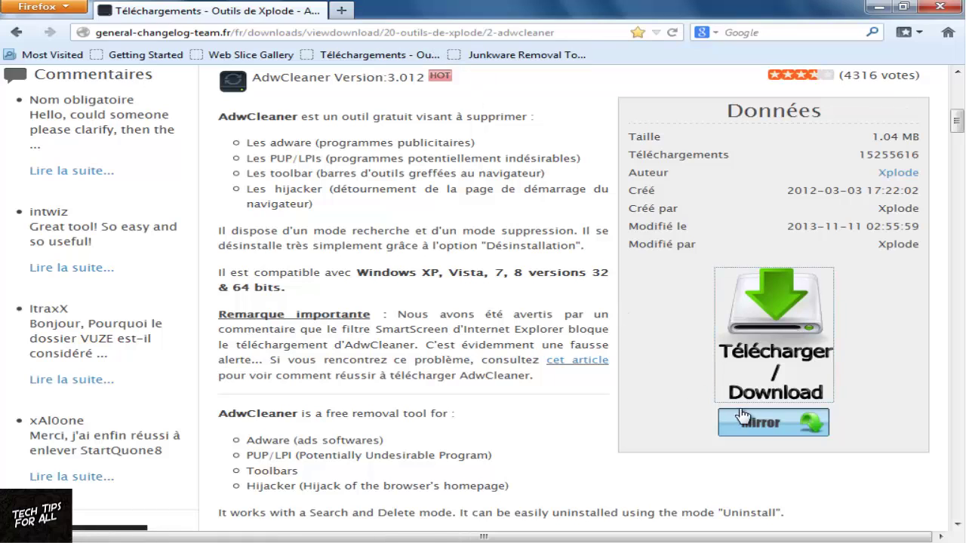
# - Download adwcleaner.exe from the Xplode AdwCleaner page and save it to Downloads
pyautogui.click(758, 360)
pyautogui.click(555, 264)
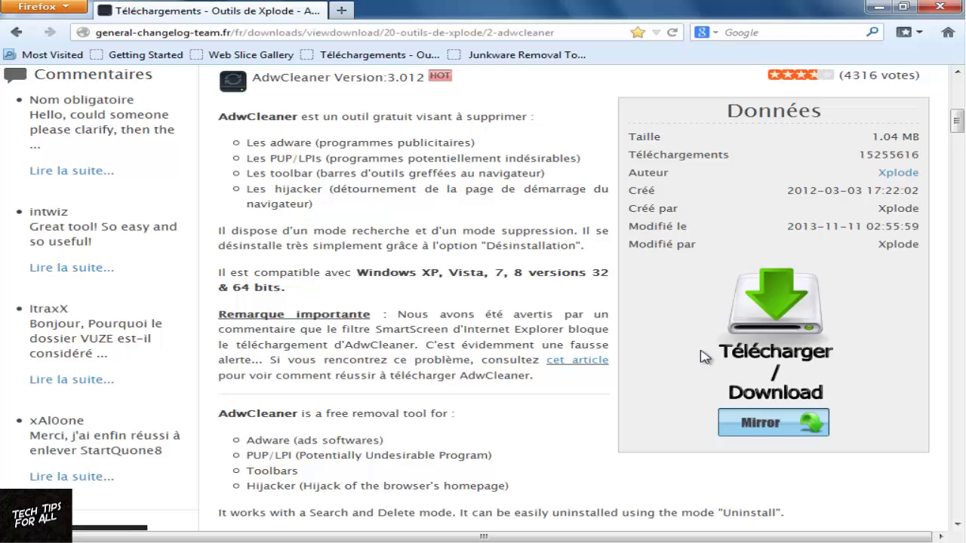
pyautogui.scroll(-5, 679, 381)
pyautogui.scroll(2, 675, 385)
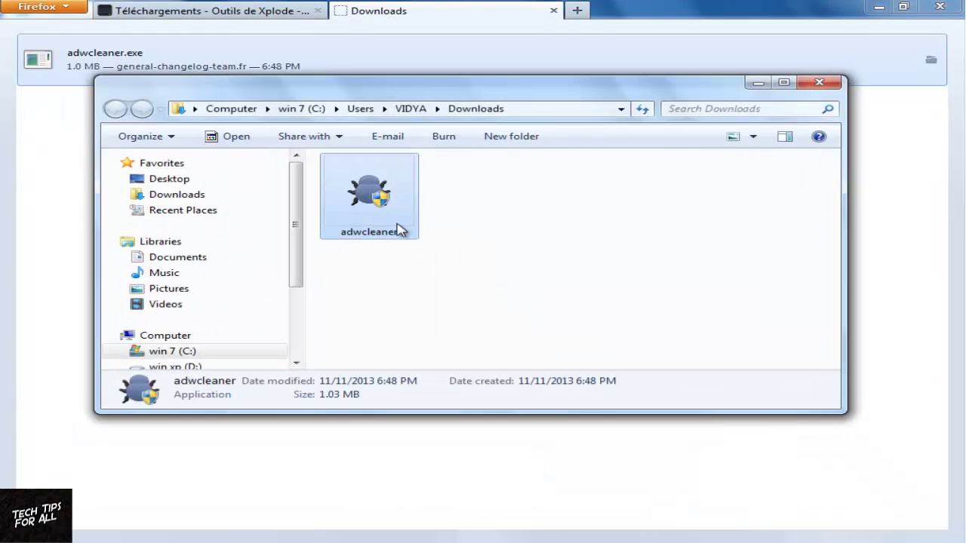
# - Run AdwCleaner as administrator, scan, review Snapdo, Delta-search and BitGuard detections, and clean them
pyautogui.click(551, 288)
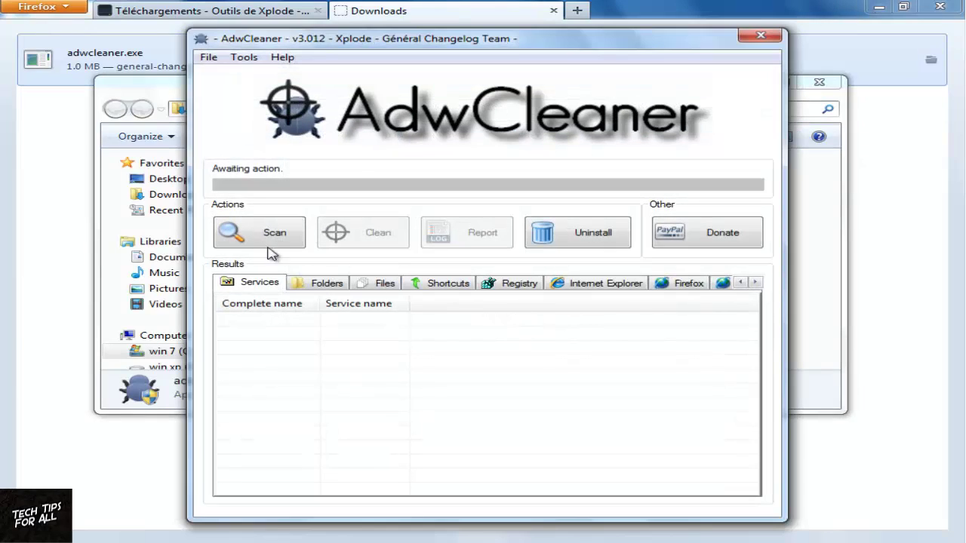
pyautogui.click(246, 240)
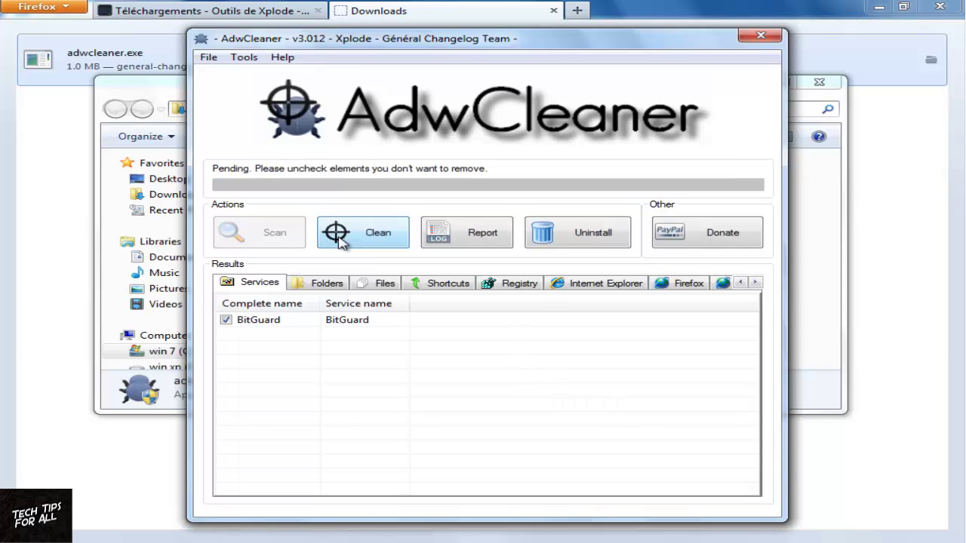
pyautogui.click(577, 285)
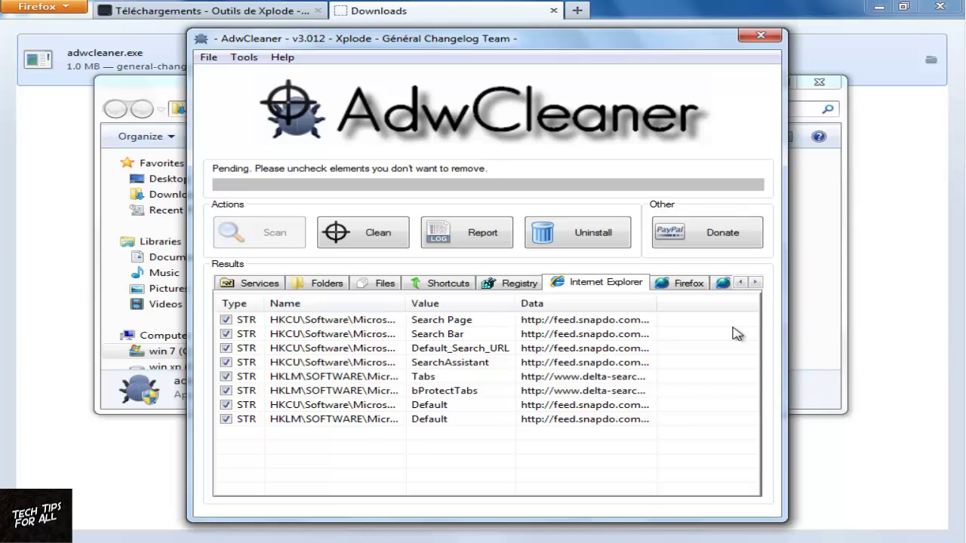
pyautogui.click(689, 287)
pyautogui.click(261, 285)
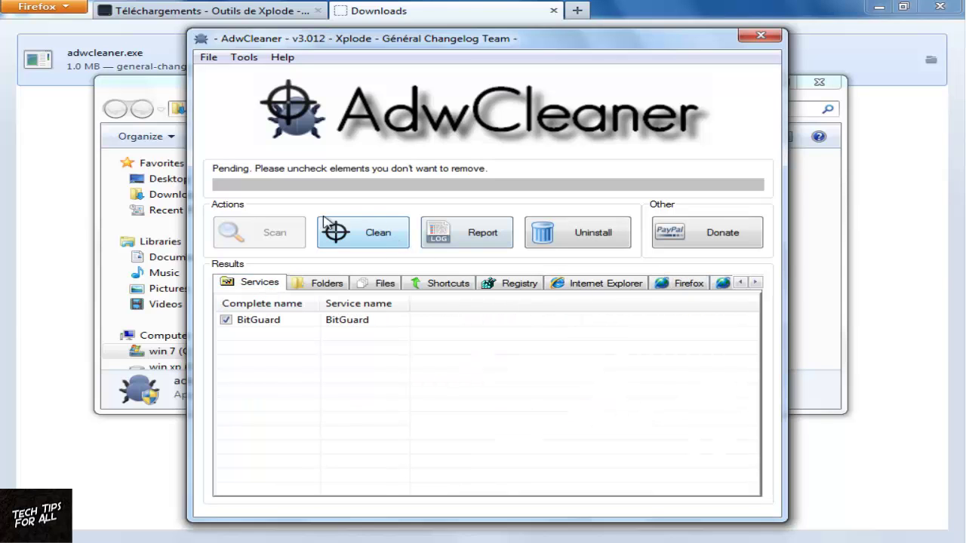
pyautogui.click(353, 242)
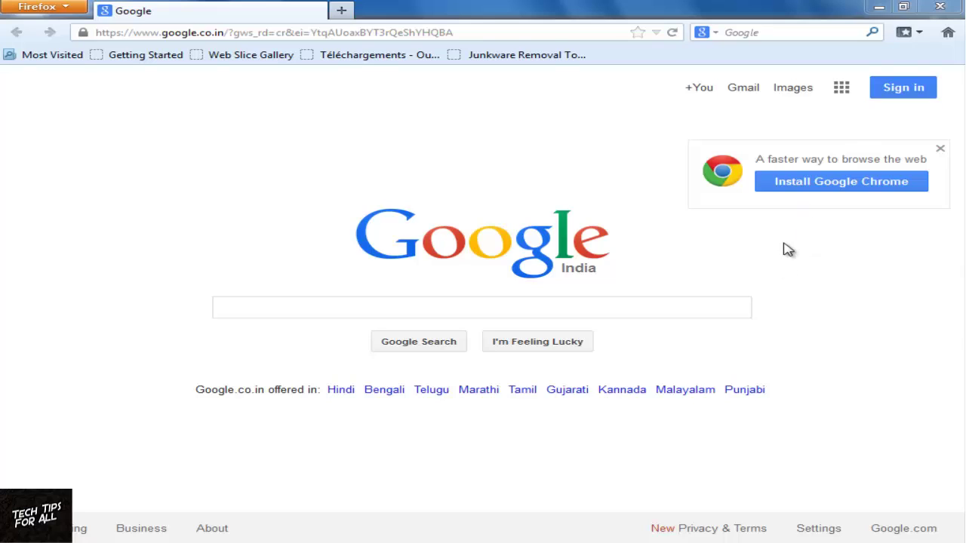
# - Save JRT.exe via the Direct Download Link on the Junkware Removal Tool download.com page
pyautogui.click(496, 63)
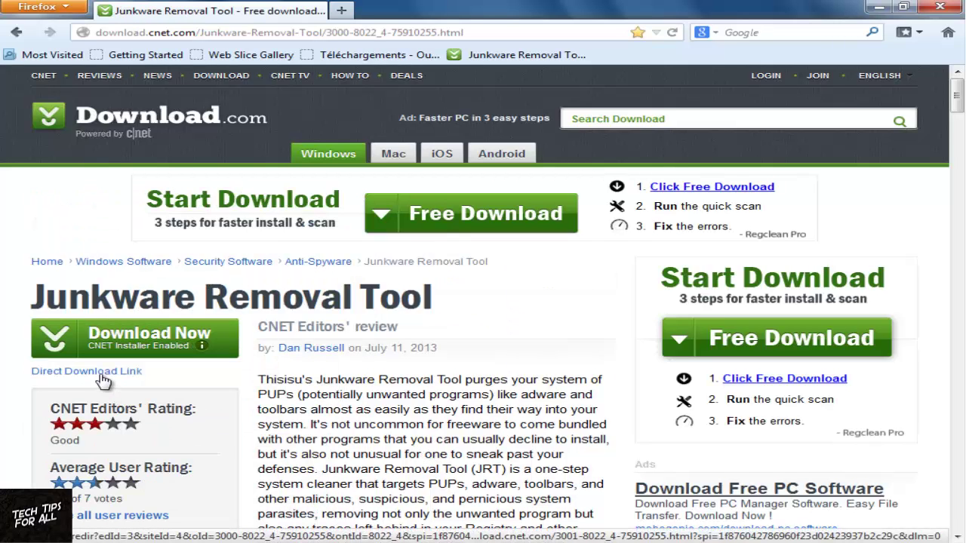
pyautogui.click(104, 379)
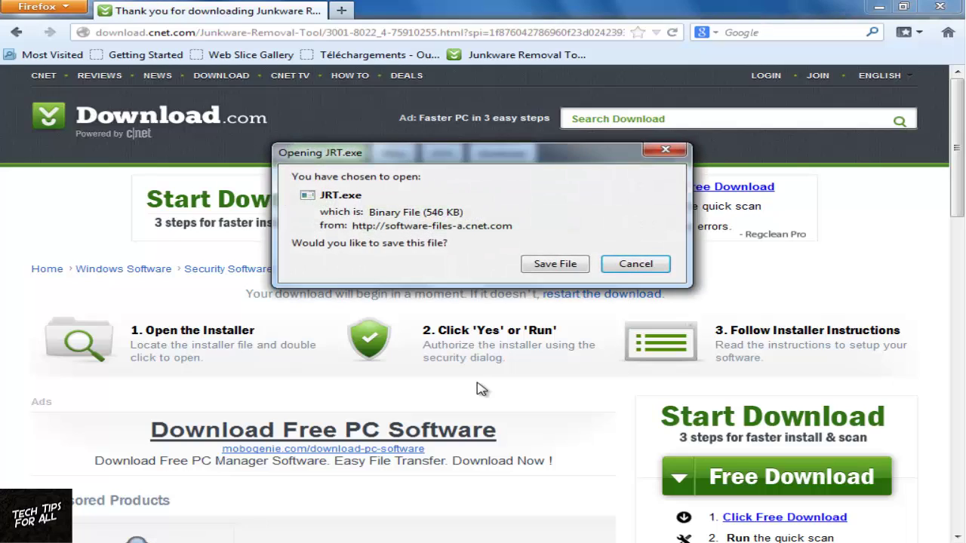
pyautogui.click(638, 301)
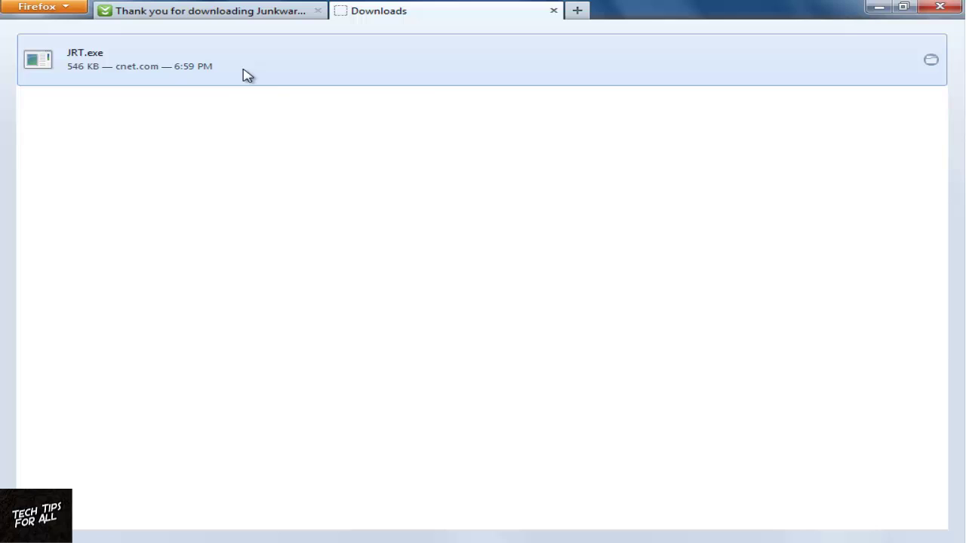
# - Launch JRT.exe from its Downloads folder with administrator rights and accept the disclaimer
pyautogui.rightClick(244, 73)
pyautogui.click(269, 95)
pyautogui.click(611, 313)
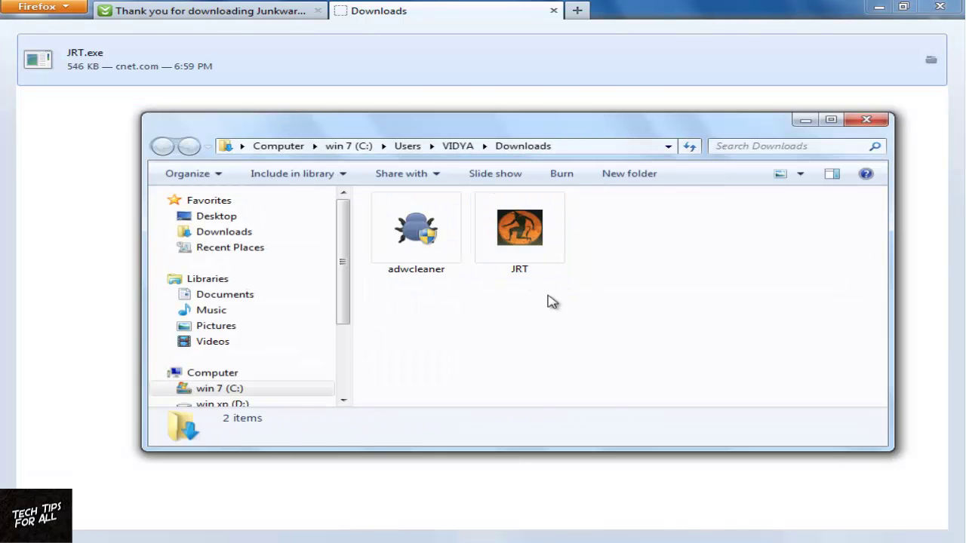
pyautogui.doubleClick(520, 230)
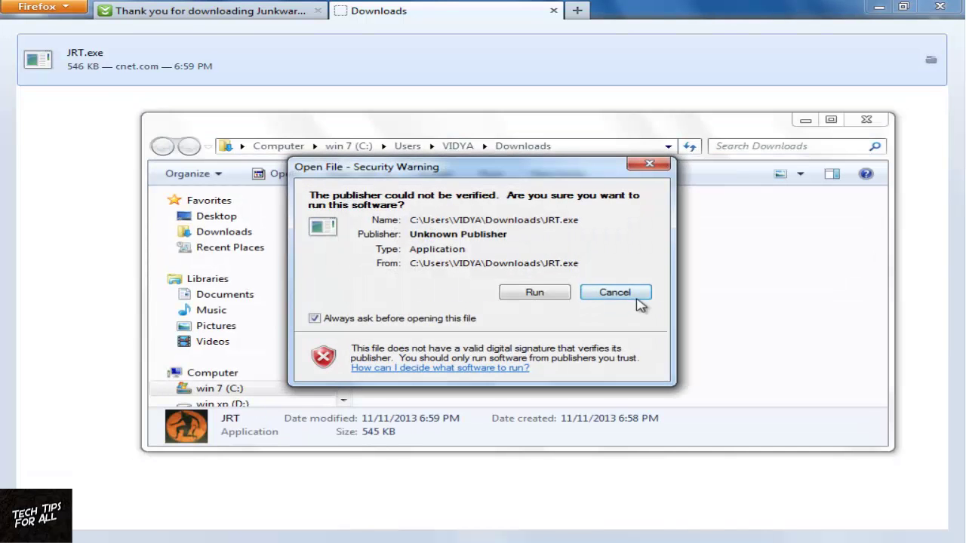
pyautogui.click(550, 294)
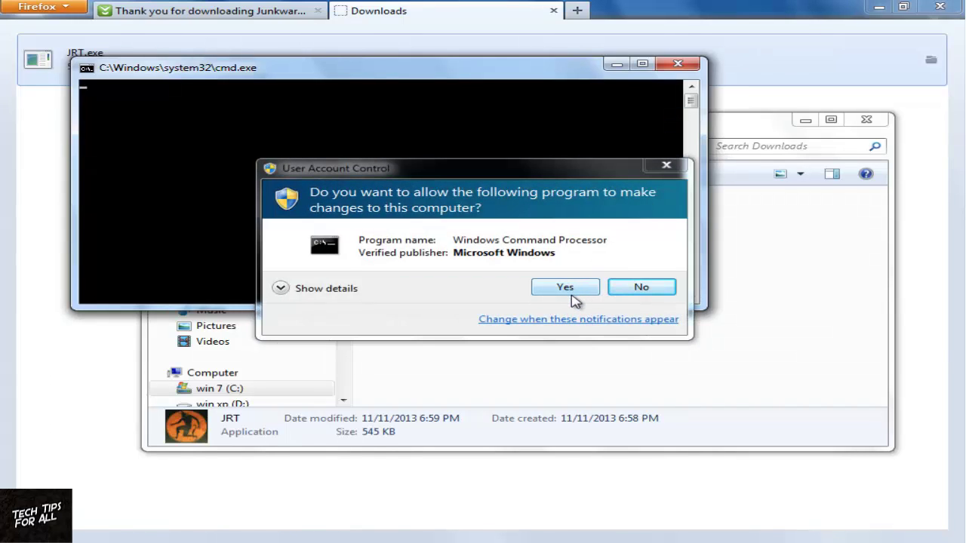
pyautogui.click(571, 296)
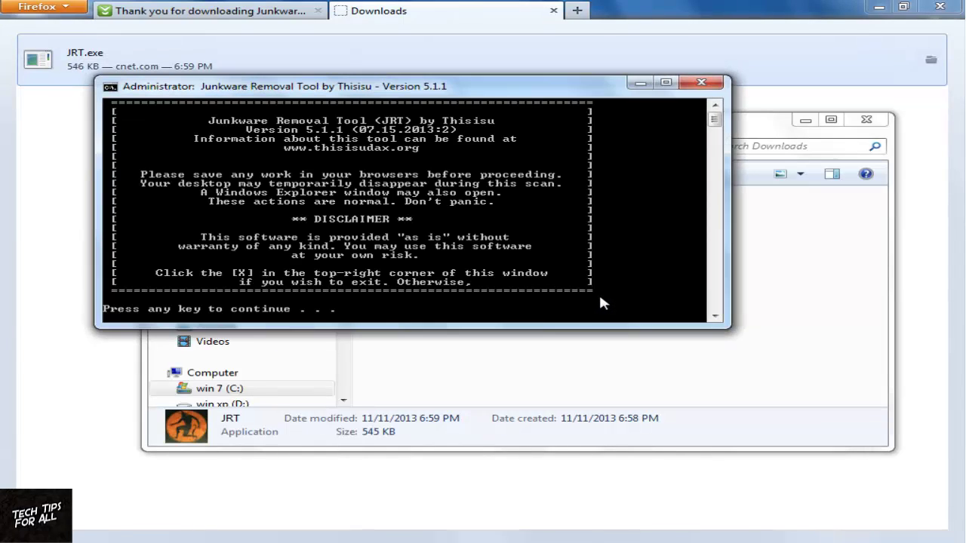
pyautogui.scroll(-2, 596, 279)
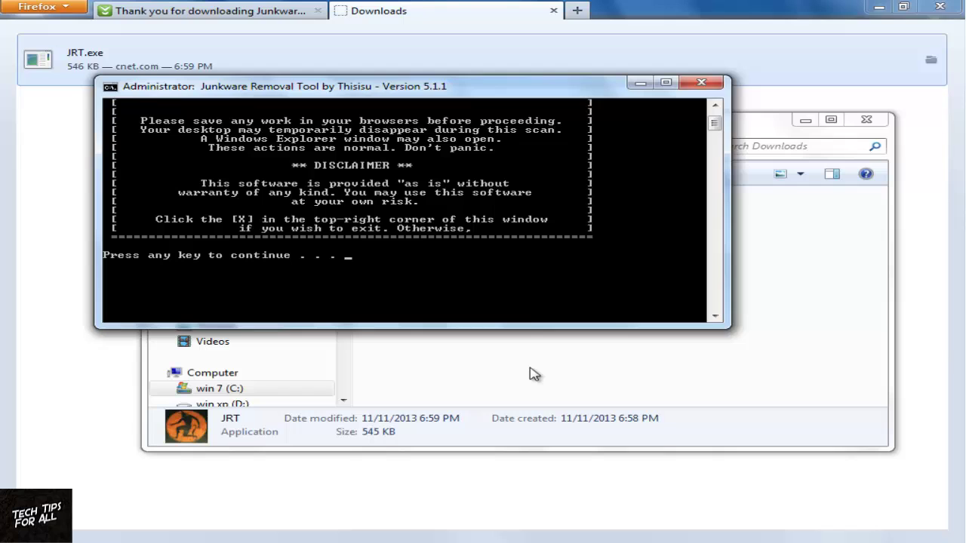
pyautogui.press('Return')
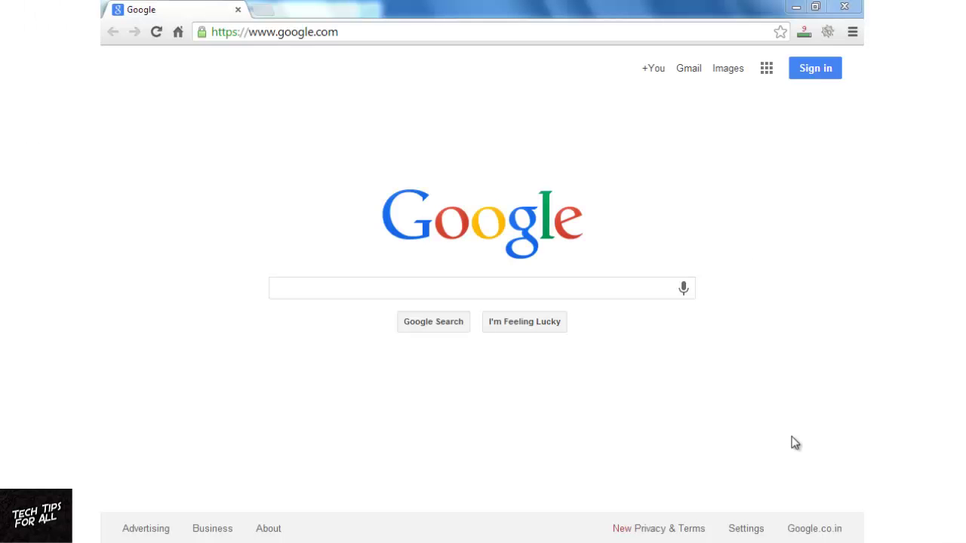
# - Open the installed-programs list in Control Panel's Programs and Features
pyautogui.press('super')
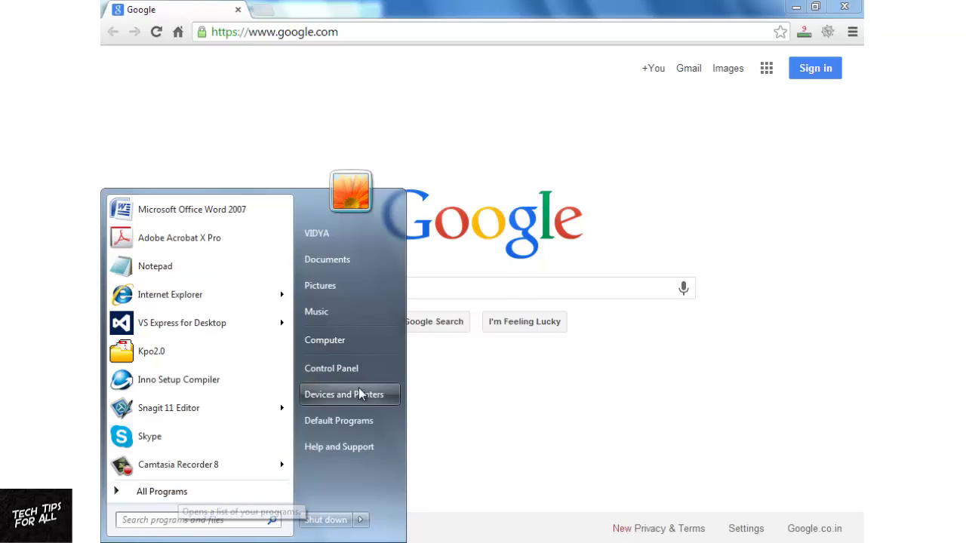
pyautogui.click(357, 365)
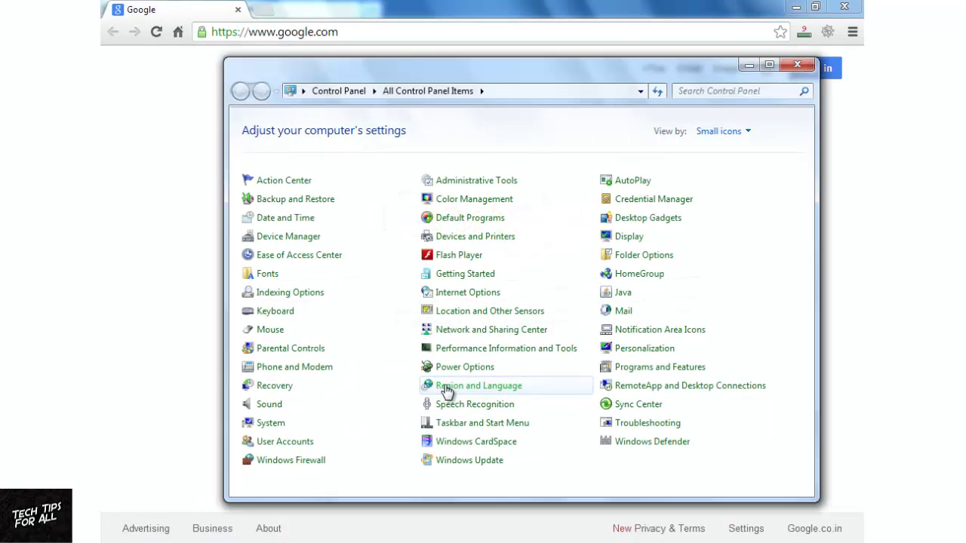
pyautogui.click(704, 91)
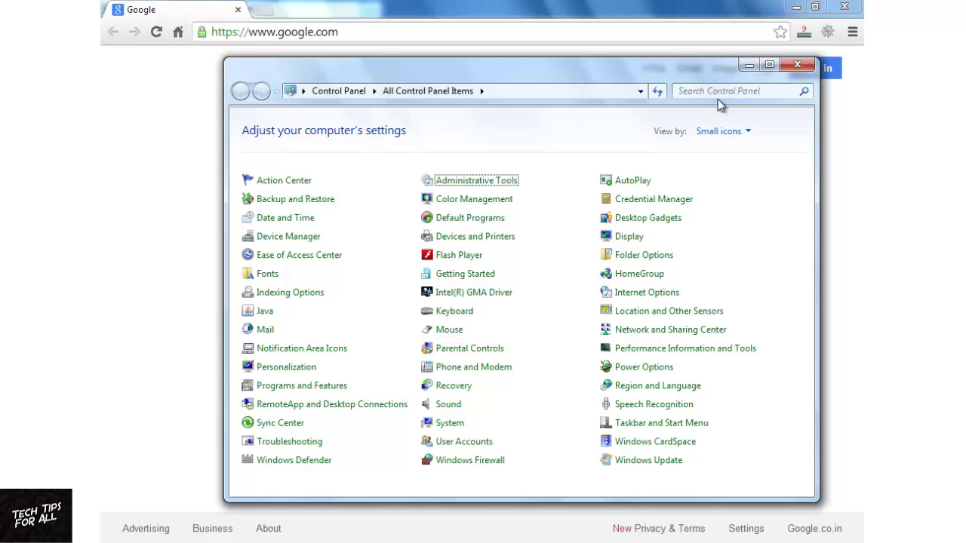
pyautogui.click(721, 91)
pyautogui.write('a')
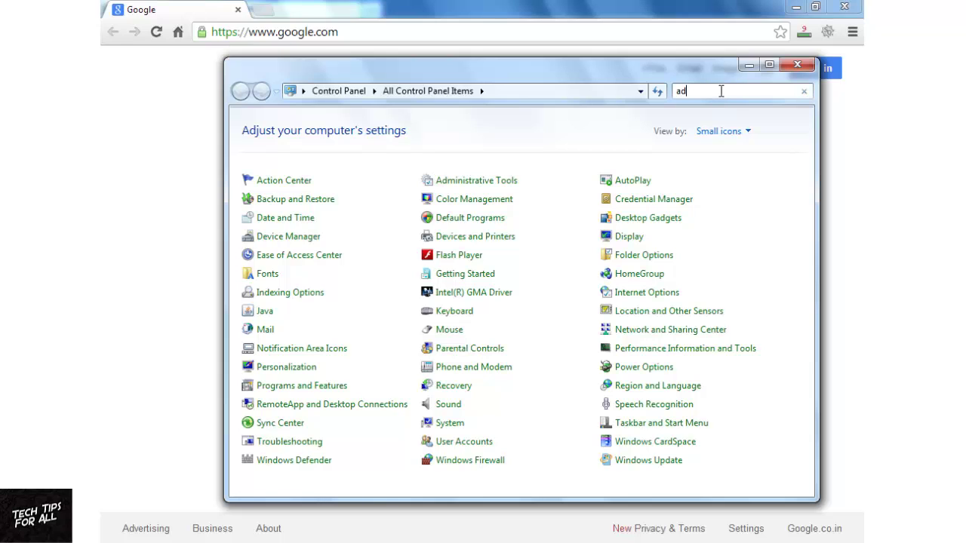
pyautogui.write('d')
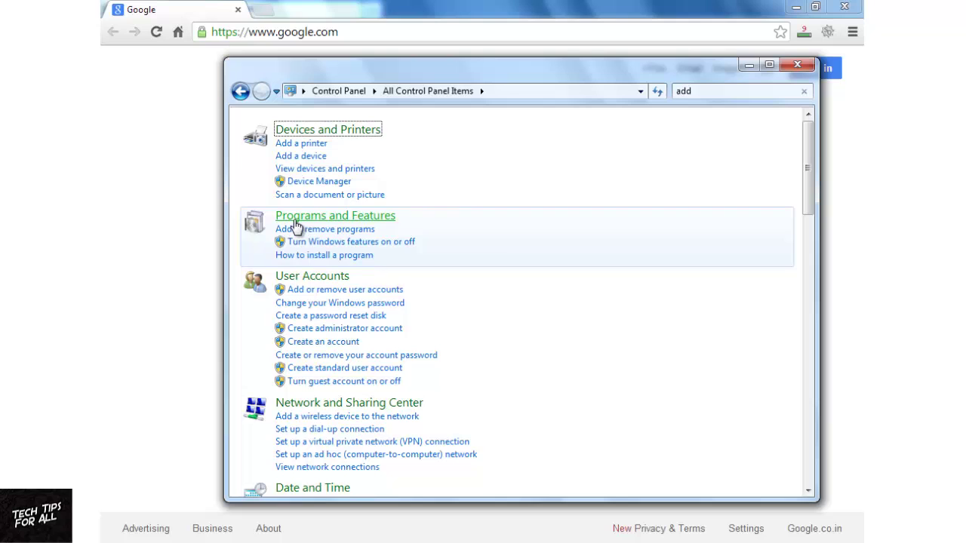
pyautogui.click(296, 227)
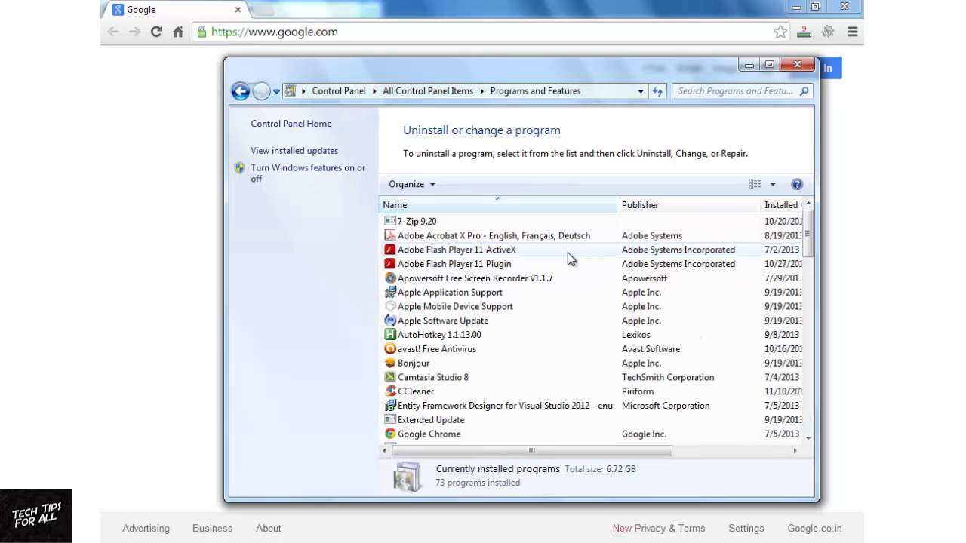
# - Uninstall Snap.Do Engine, agreeing to let it close the open browsers
pyautogui.scroll(-1, 547, 298)
pyautogui.scroll(-1, 549, 302)
pyautogui.scroll(-15, 528, 317)
pyautogui.click(457, 366)
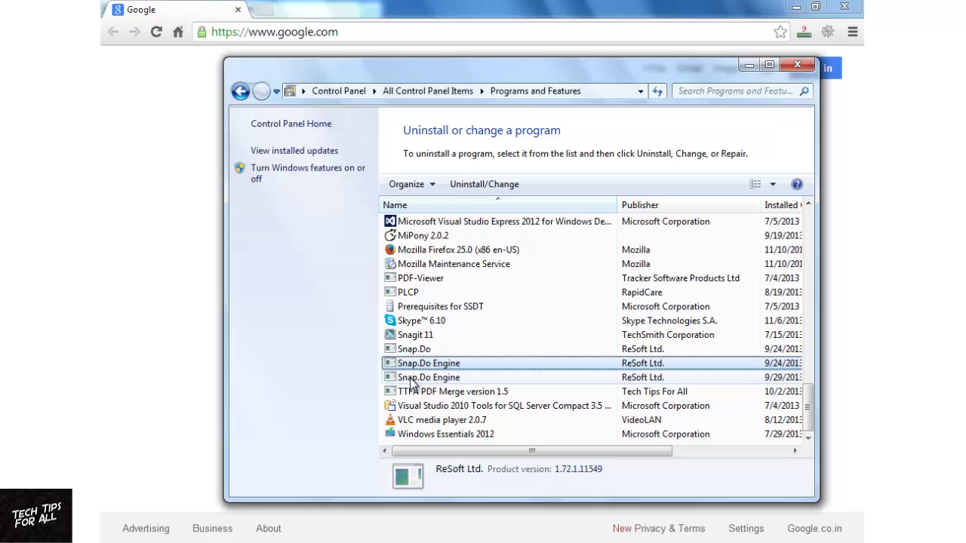
pyautogui.click(423, 377)
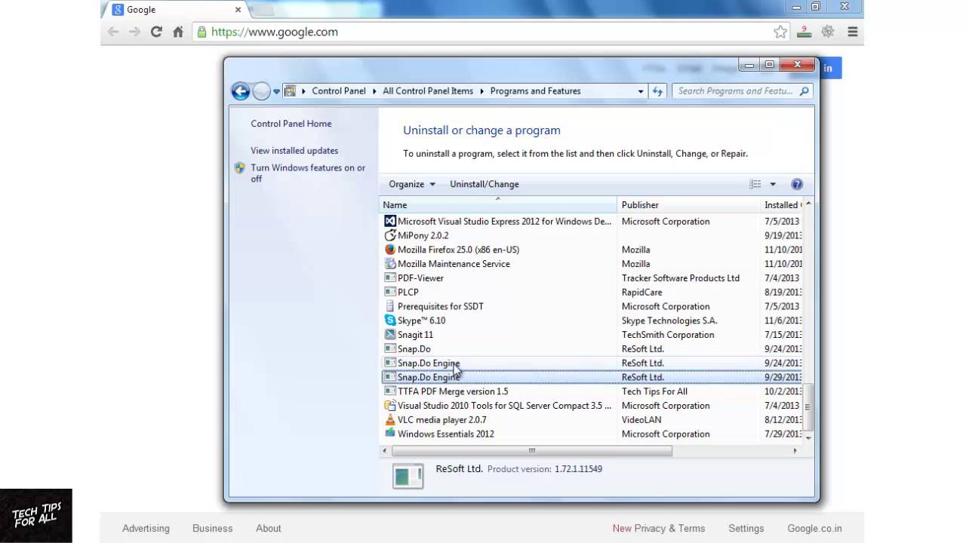
pyautogui.rightClick(455, 364)
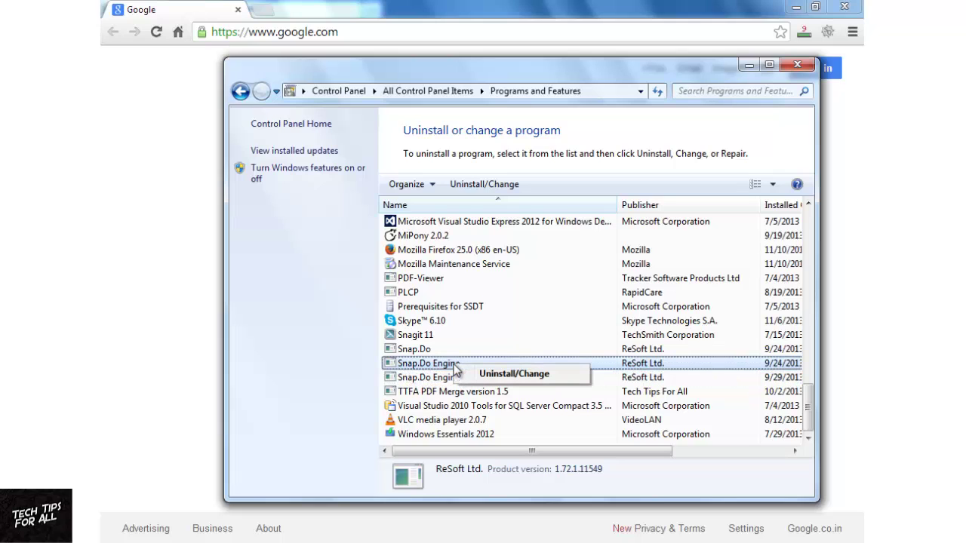
pyautogui.click(512, 372)
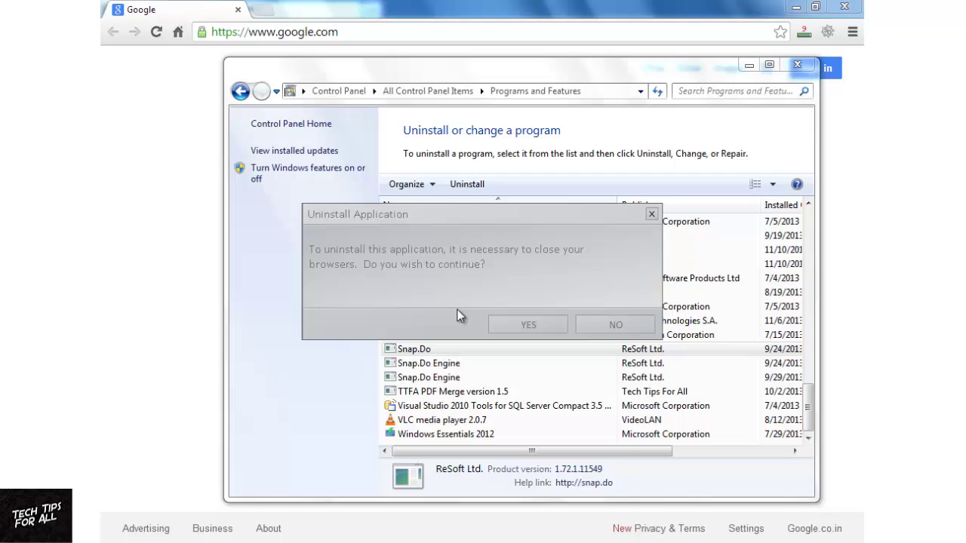
pyautogui.click(506, 326)
pyautogui.click(768, 66)
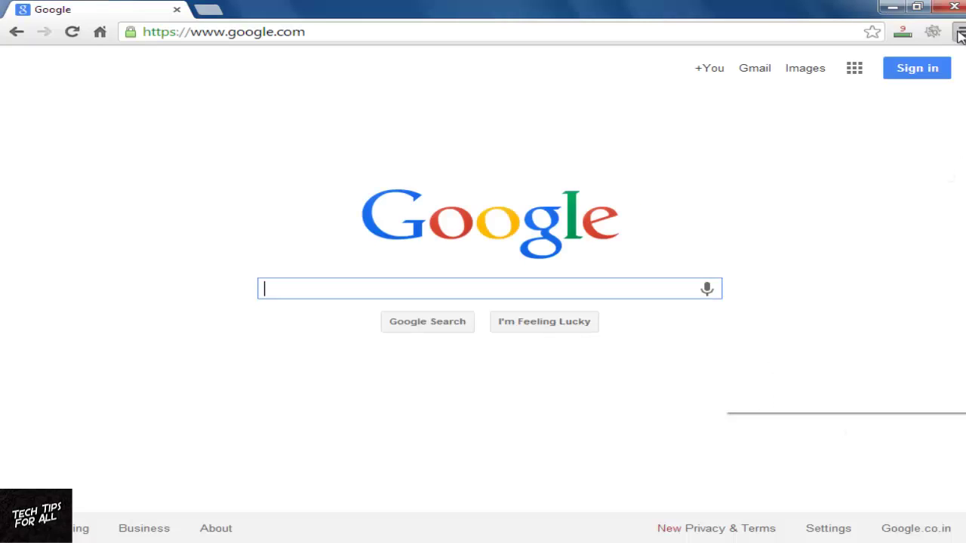
# - Delete the Loop YouTube Video extension from Chrome's extensions list, then return to Chrome settings
pyautogui.click(960, 34)
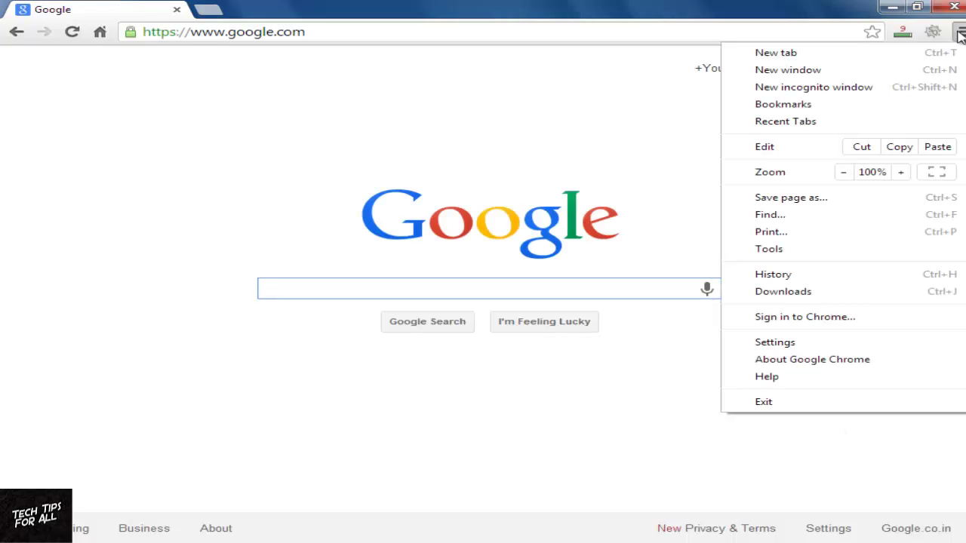
pyautogui.click(786, 344)
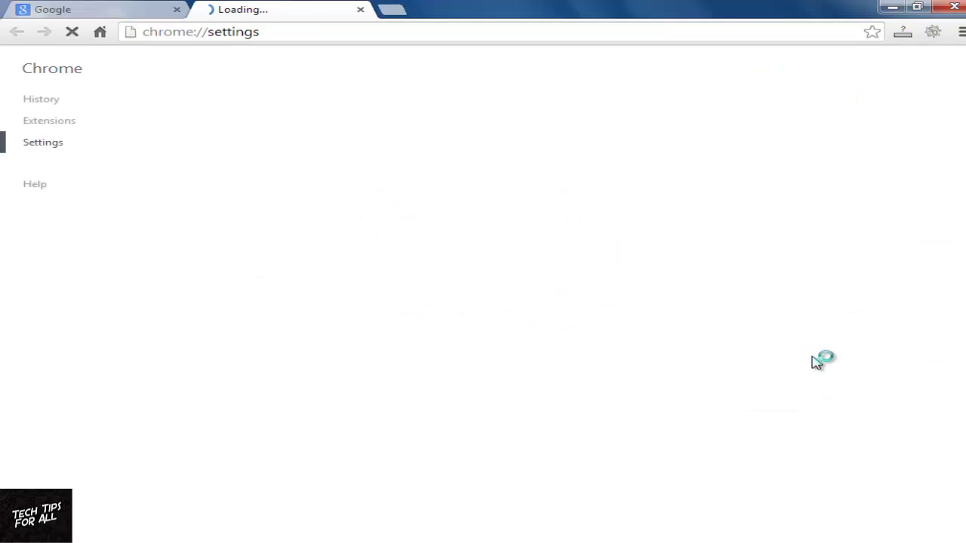
pyautogui.click(39, 123)
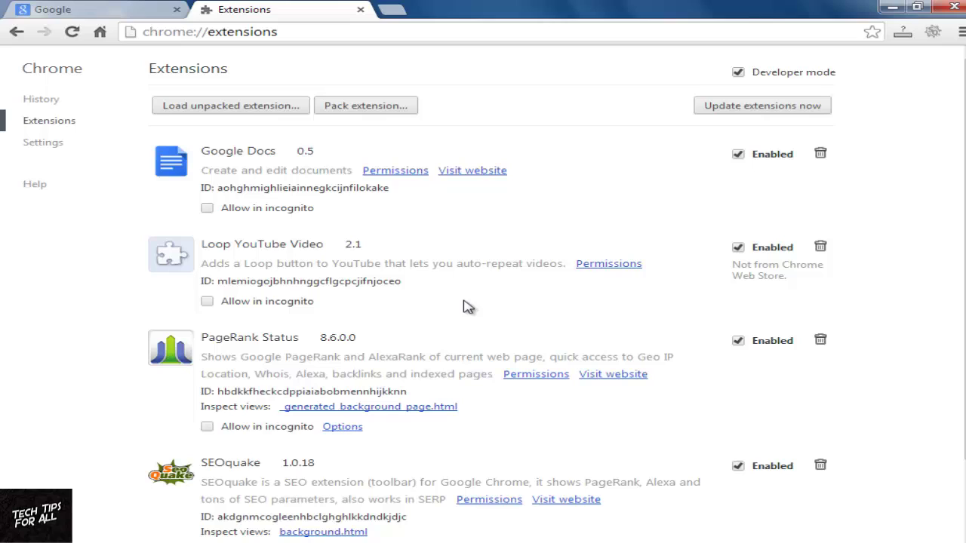
pyautogui.click(820, 249)
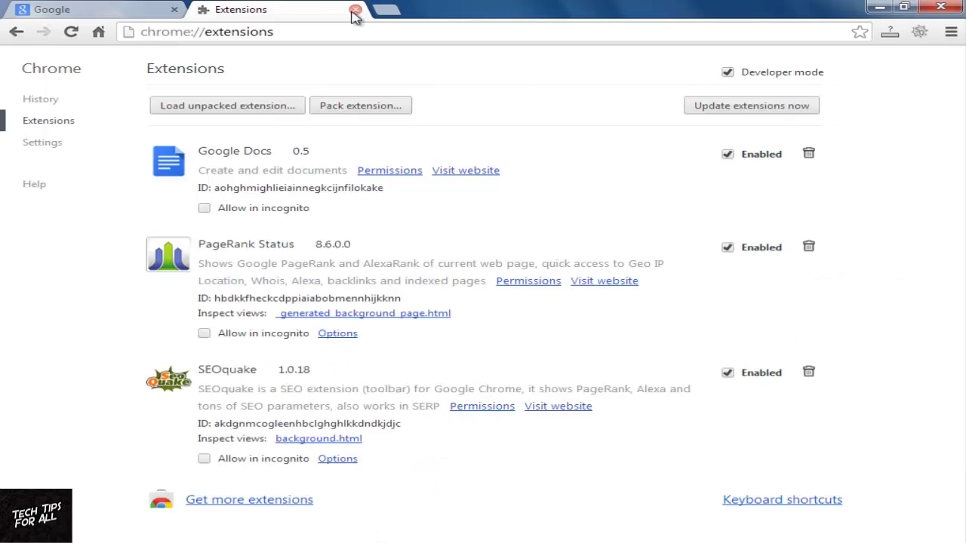
pyautogui.click(354, 10)
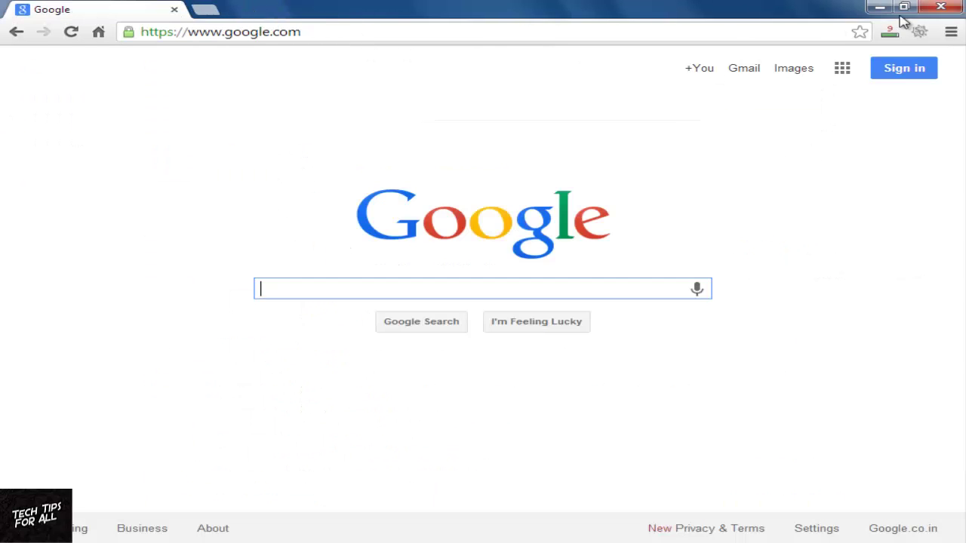
pyautogui.click(951, 35)
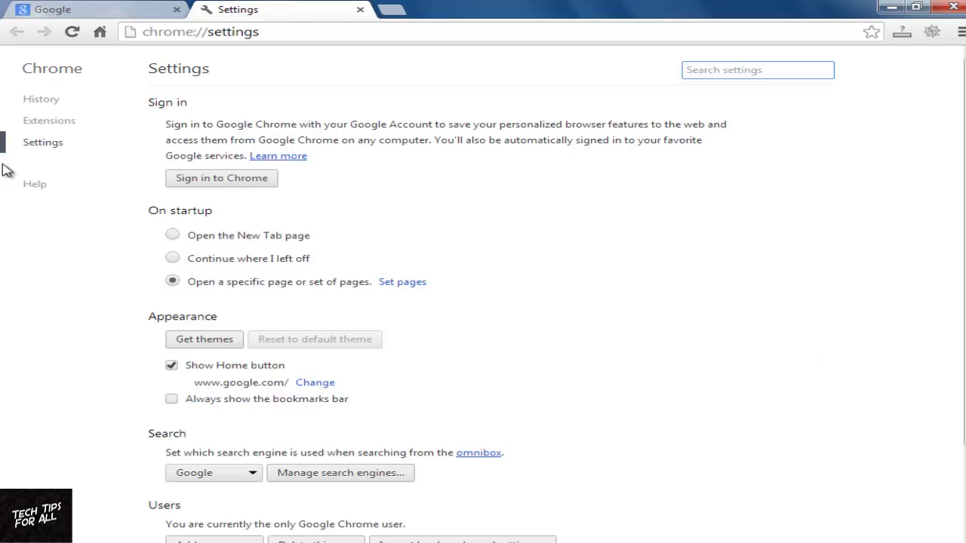
pyautogui.scroll(-3, 295, 264)
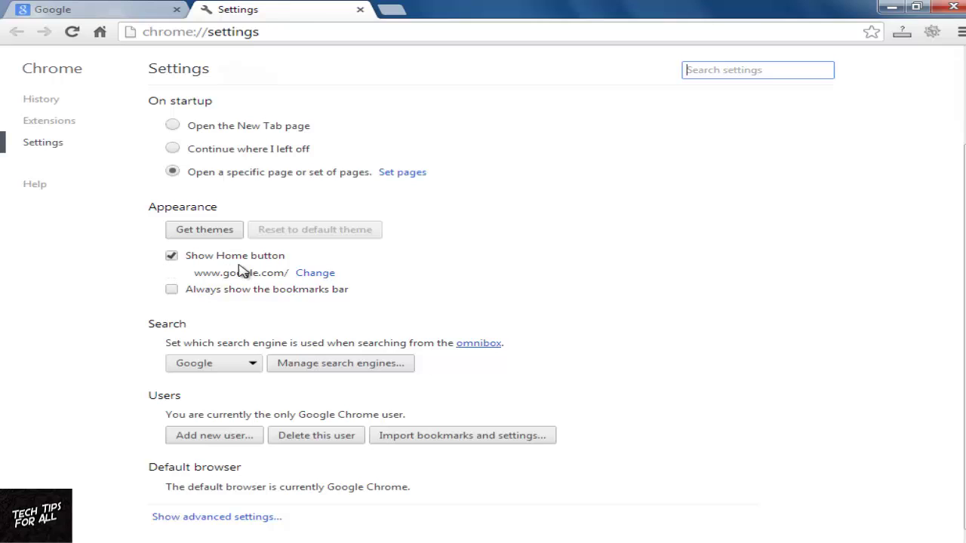
pyautogui.click(306, 277)
pyautogui.moveTo(625, 303); pyautogui.dragTo(411, 302)
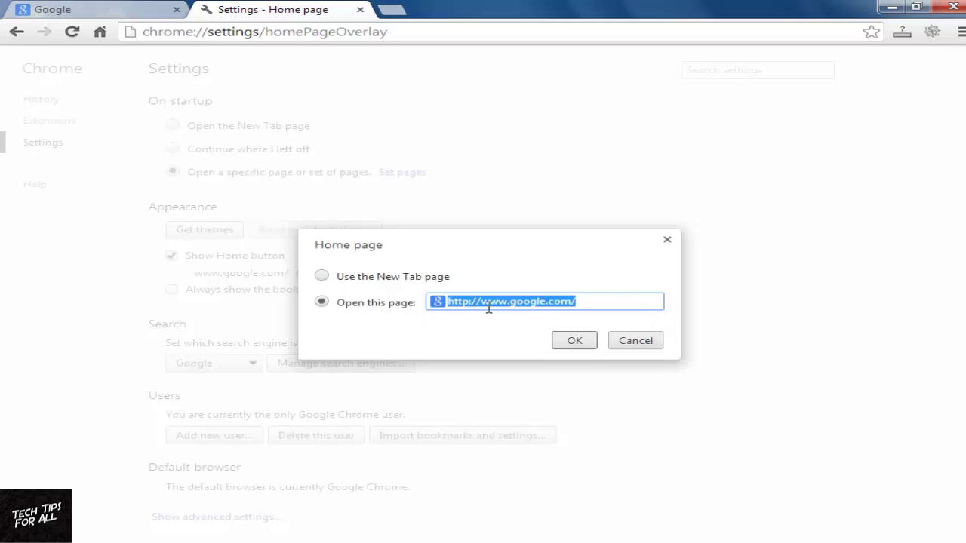
pyautogui.click(591, 343)
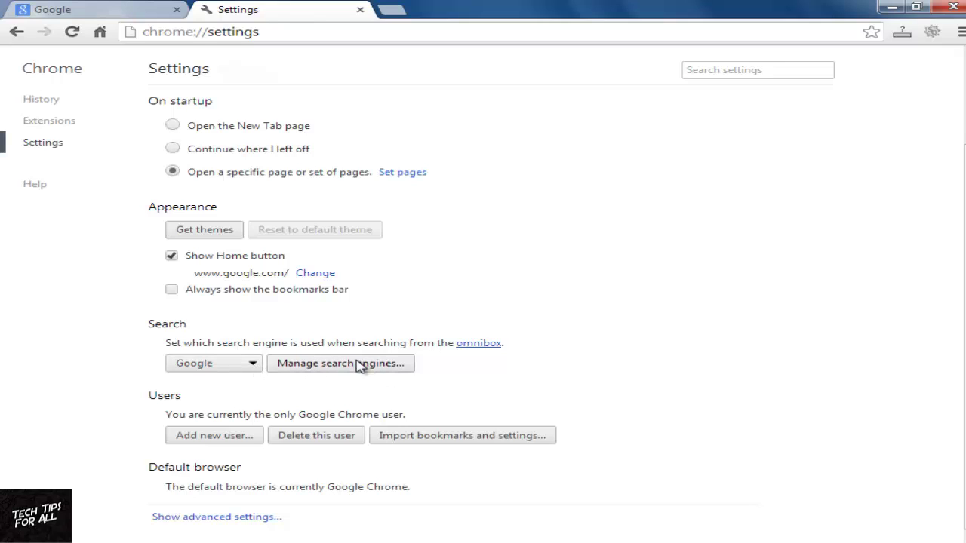
pyautogui.click(255, 364)
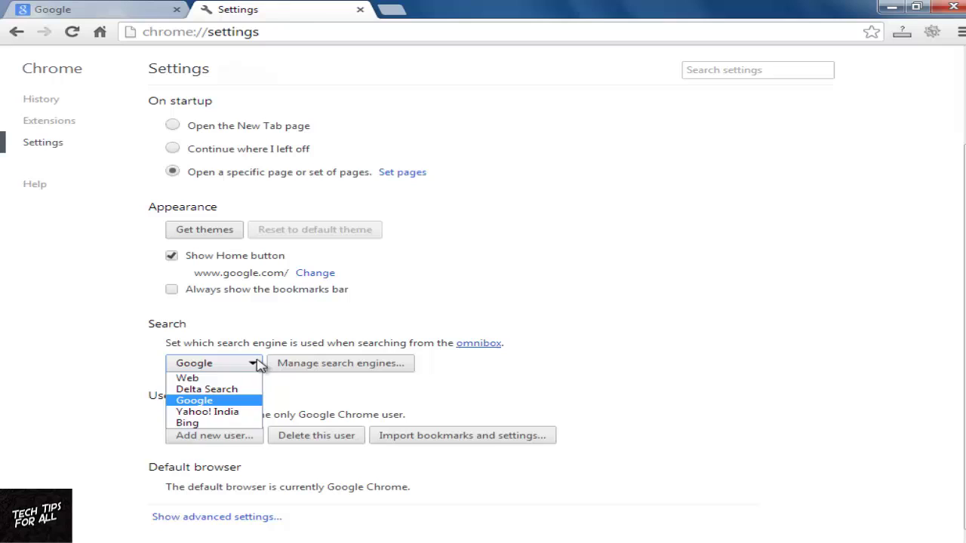
pyautogui.click(221, 401)
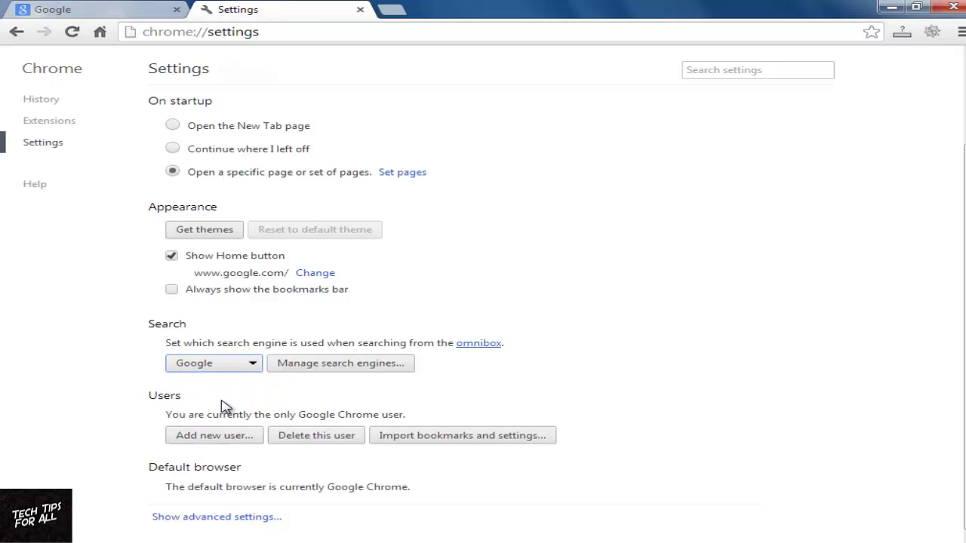
pyautogui.click(400, 388)
pyautogui.click(414, 173)
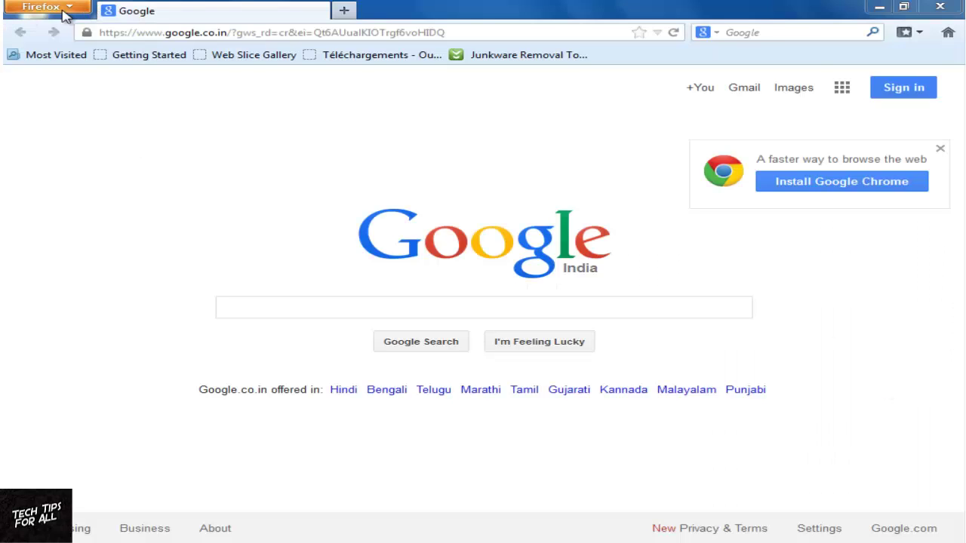
# - Remove the DownloadHelper and LemurLeap add-ons in Firefox's Add-ons Manager, then close it
pyautogui.click(67, 9)
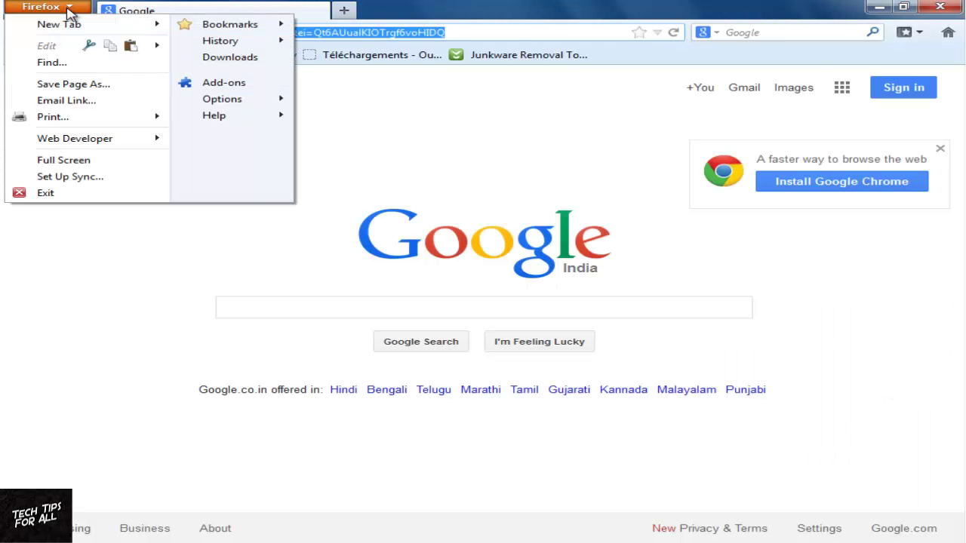
pyautogui.click(225, 88)
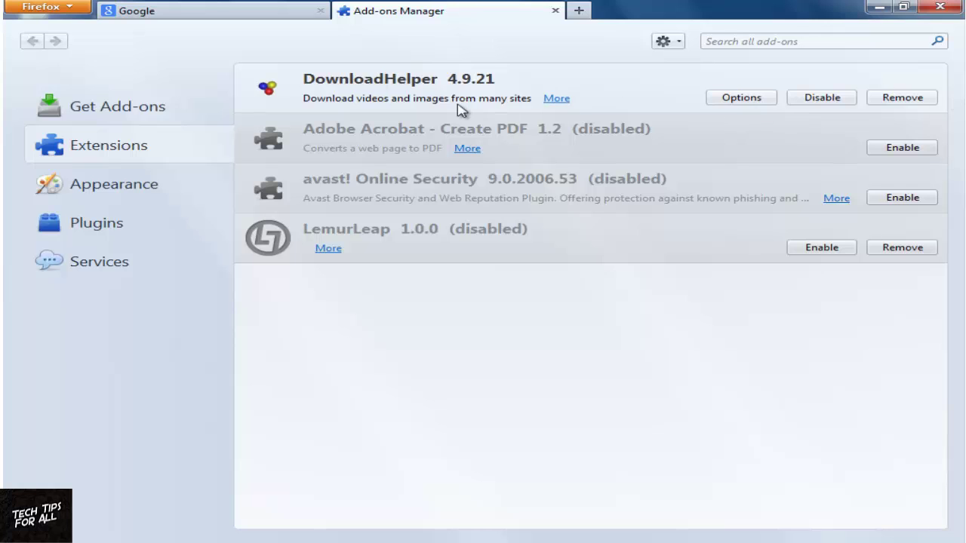
pyautogui.click(910, 102)
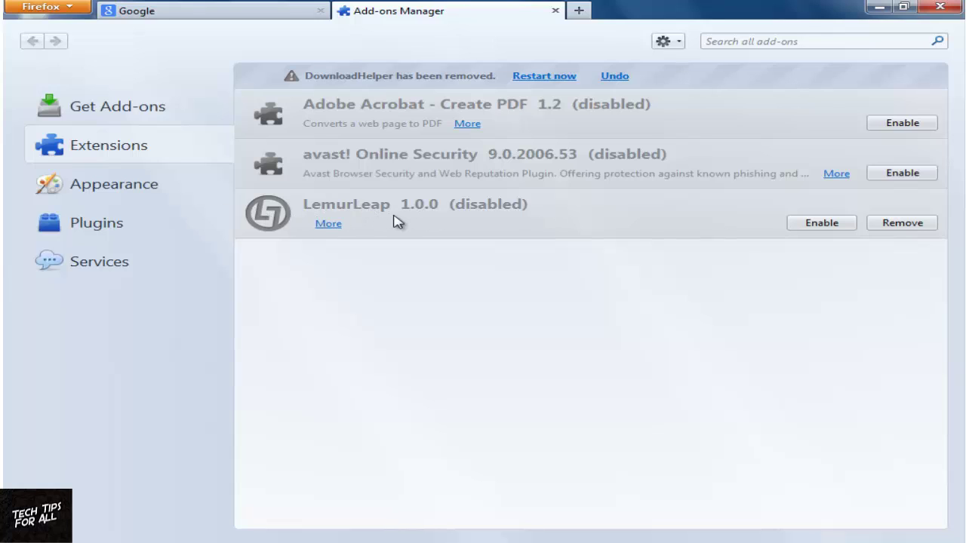
pyautogui.click(902, 222)
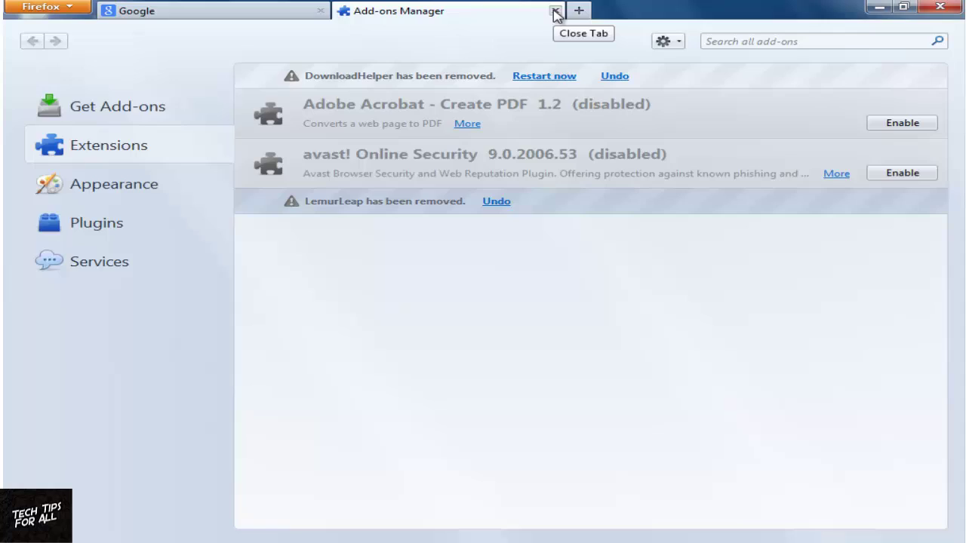
pyautogui.click(555, 11)
pyautogui.click(453, 138)
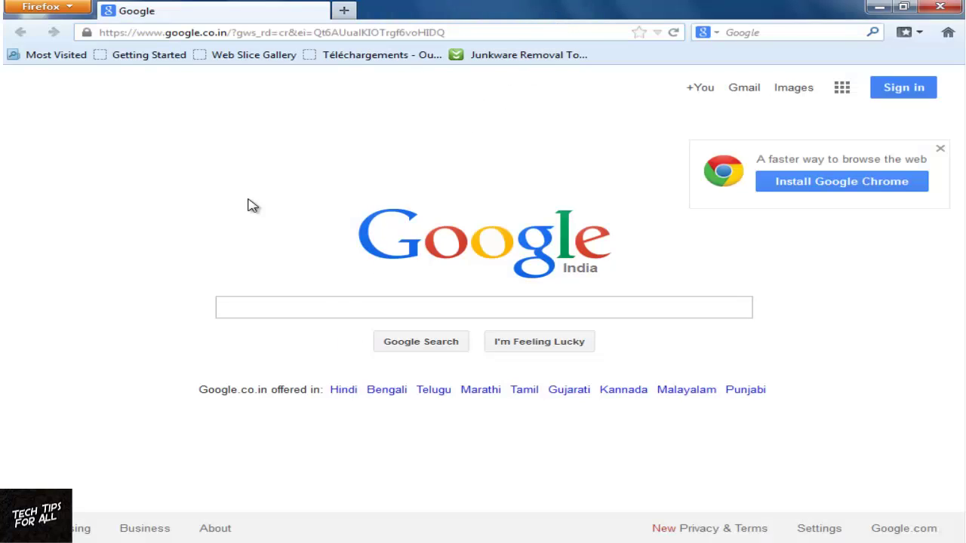
pyautogui.click(72, 8)
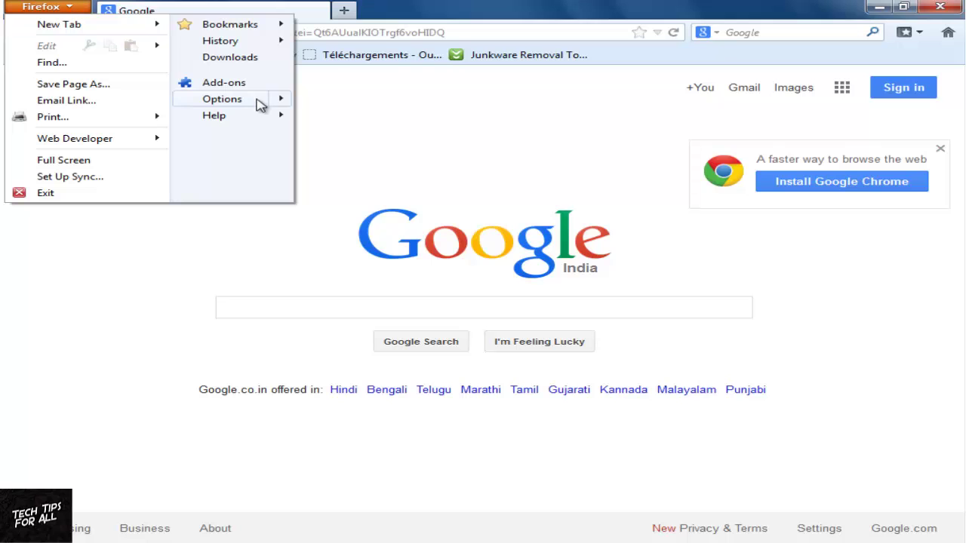
pyautogui.moveTo(222, 99)
pyautogui.click(337, 108)
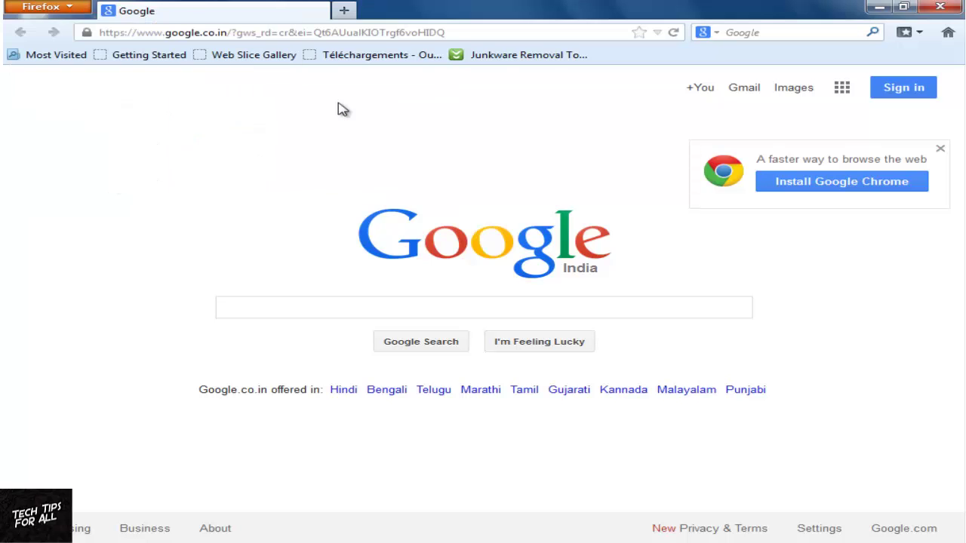
pyautogui.click(501, 212)
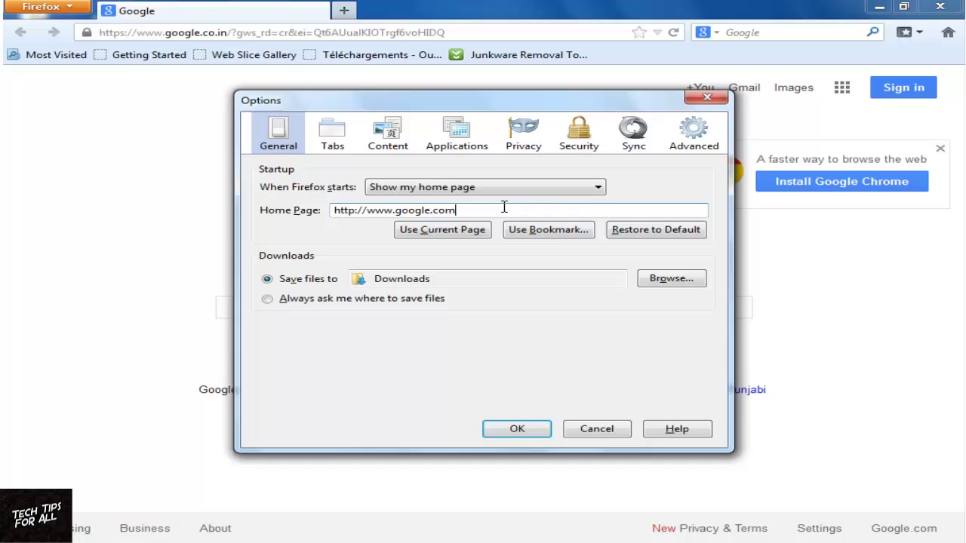
pyautogui.click(462, 188)
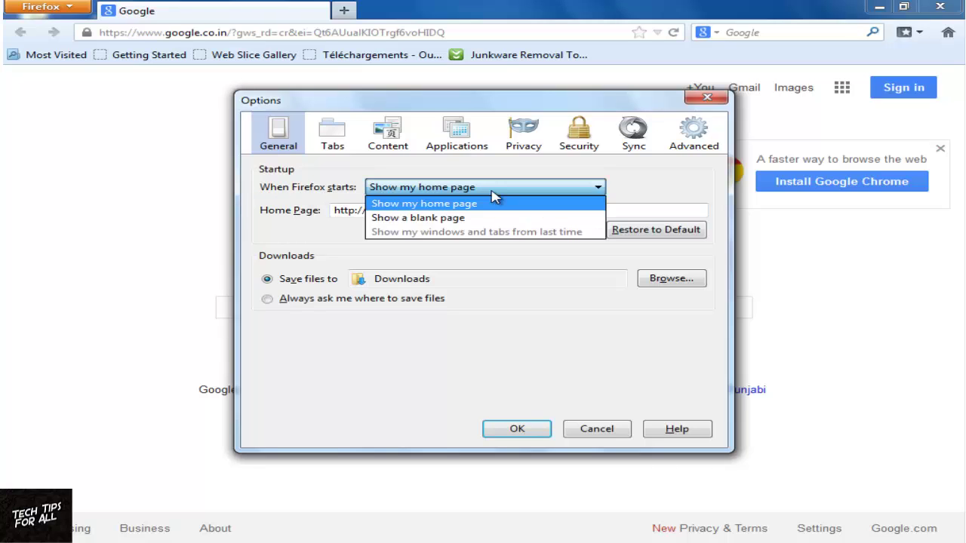
pyautogui.click(423, 199)
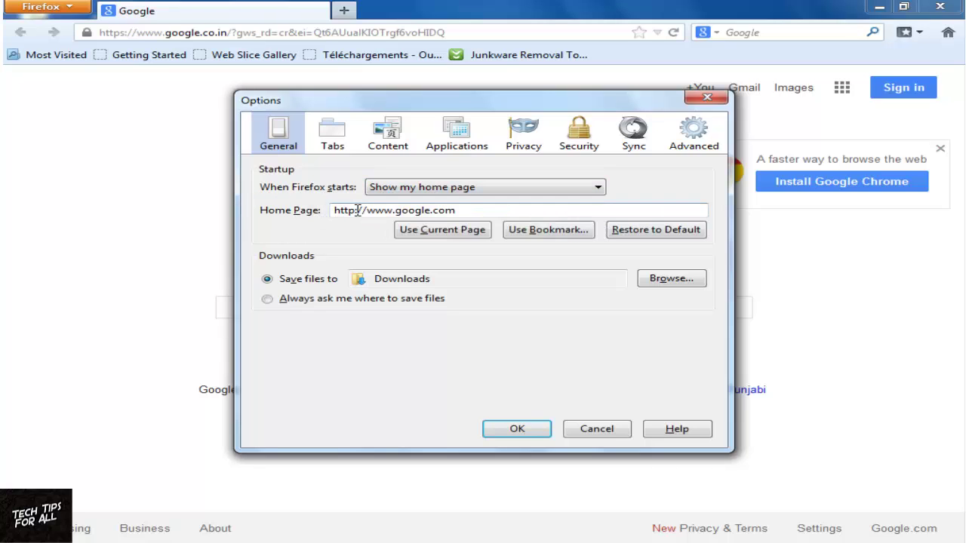
pyautogui.tripleClick(476, 208)
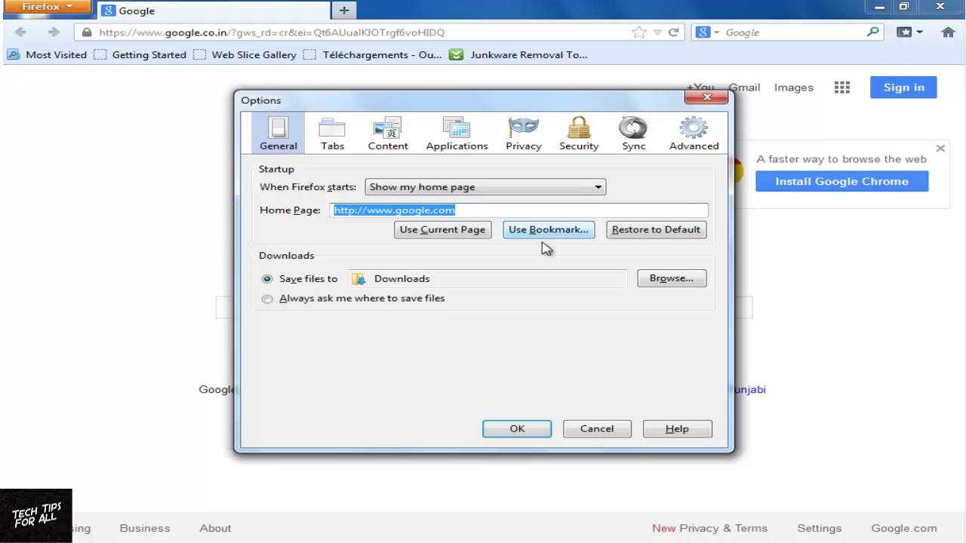
pyautogui.click(516, 430)
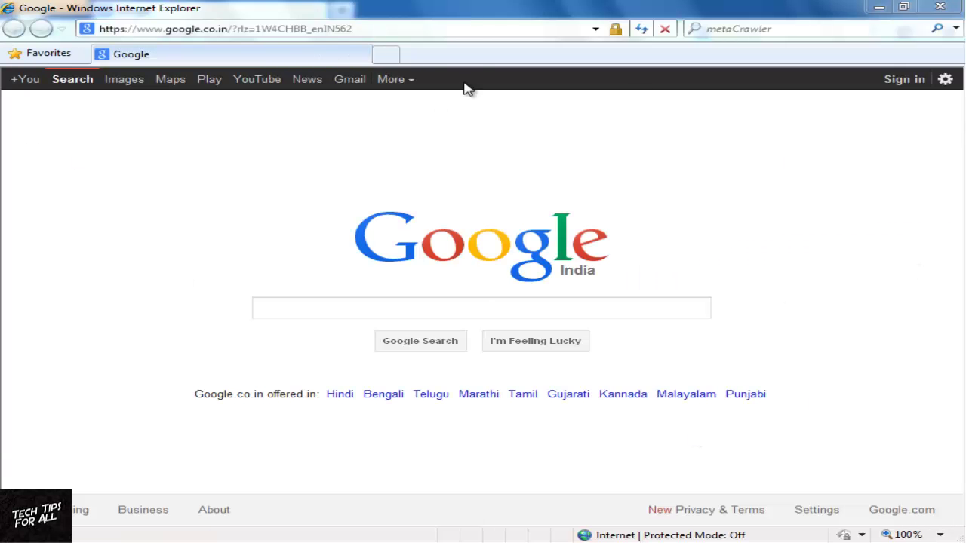
# - Enable Internet Explorer's menu bar and disable the Research add-on in Manage Add-ons
pyautogui.rightClick(477, 54)
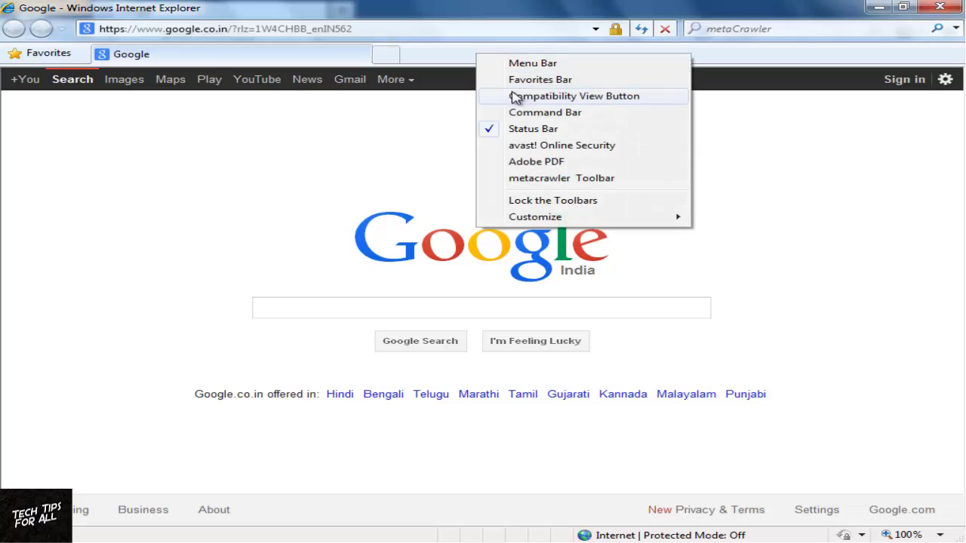
pyautogui.click(531, 67)
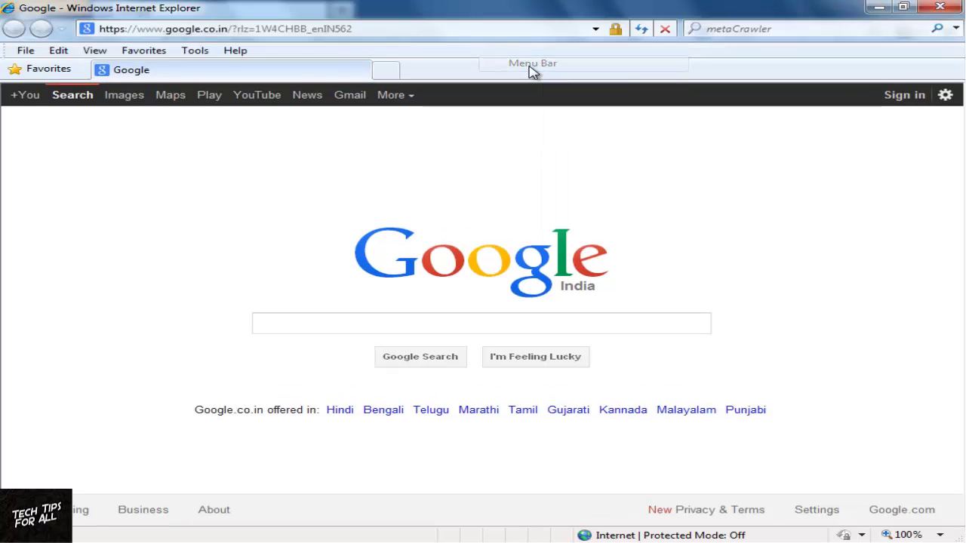
pyautogui.click(195, 50)
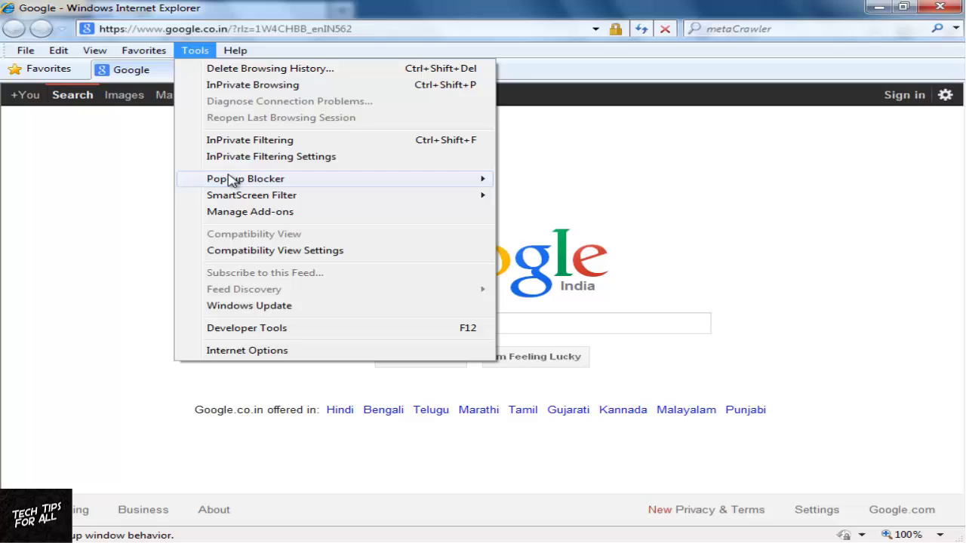
pyautogui.click(230, 212)
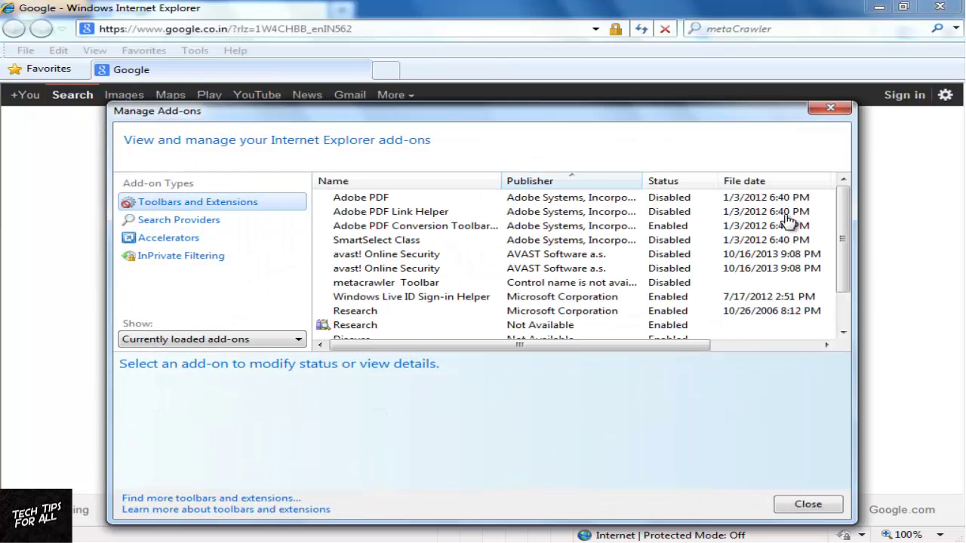
pyautogui.moveTo(843, 224); pyautogui.dragTo(845, 278)
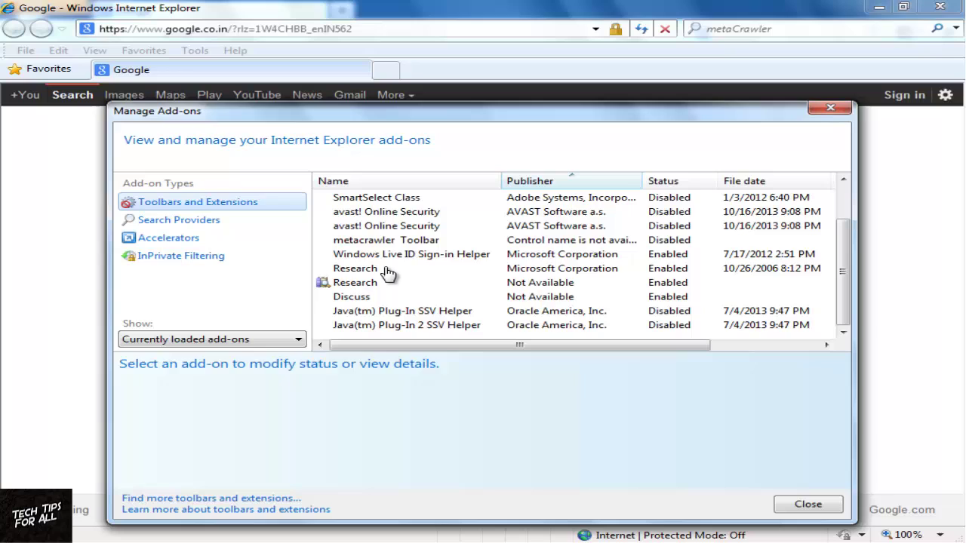
pyautogui.click(386, 271)
pyautogui.rightClick(653, 268)
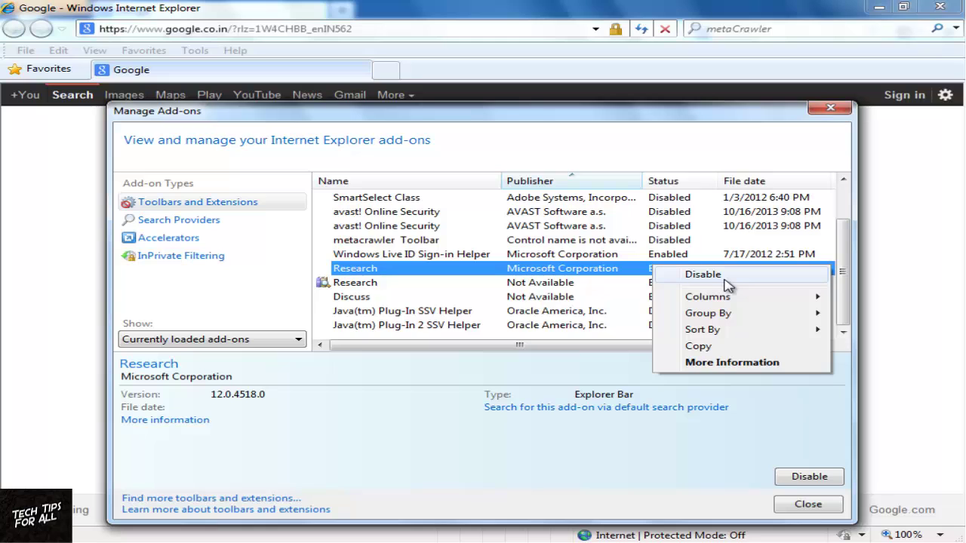
pyautogui.click(808, 504)
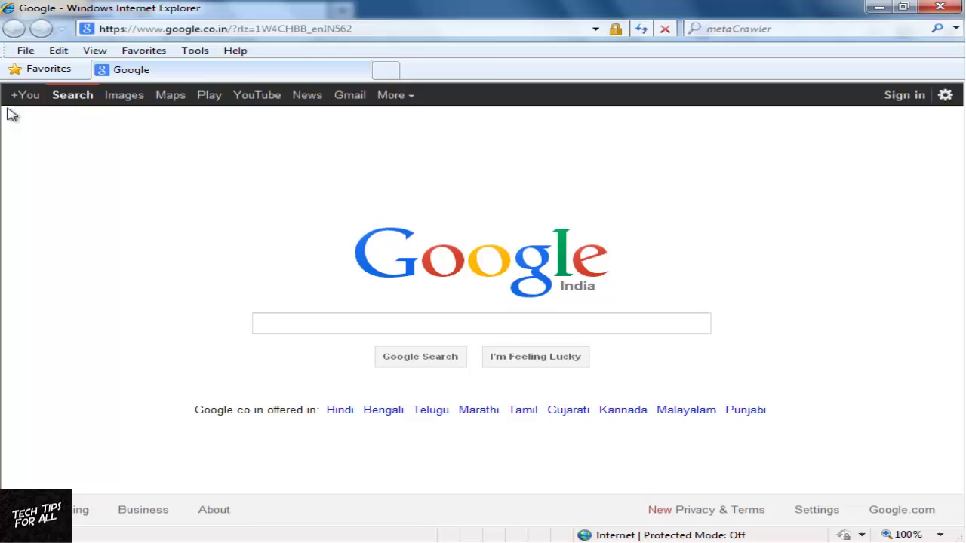
pyautogui.click(194, 50)
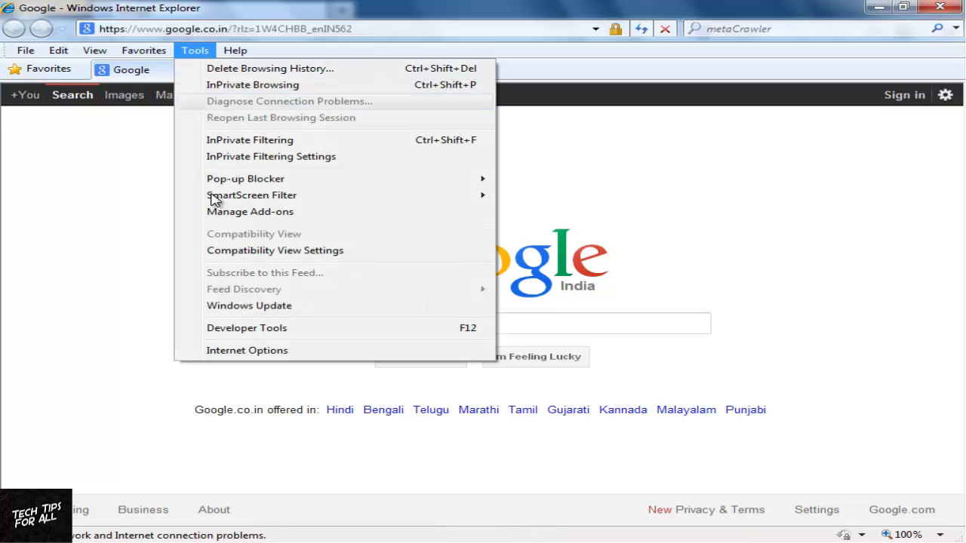
pyautogui.click(236, 352)
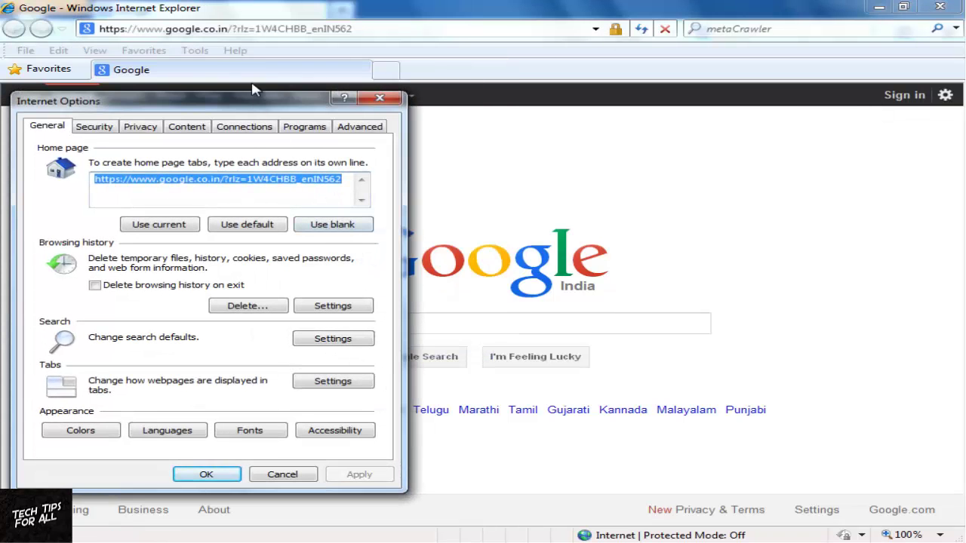
pyautogui.moveTo(252, 102); pyautogui.dragTo(444, 96)
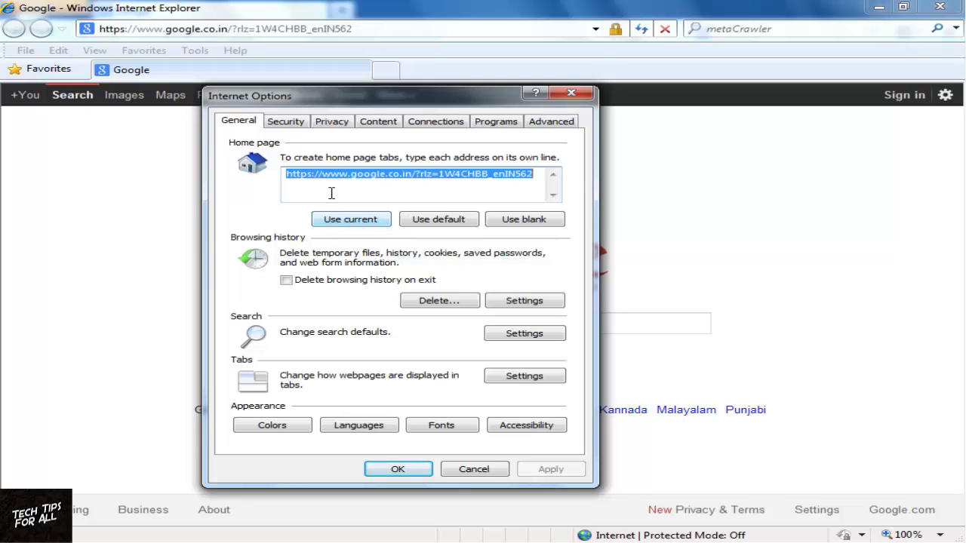
pyautogui.click(541, 333)
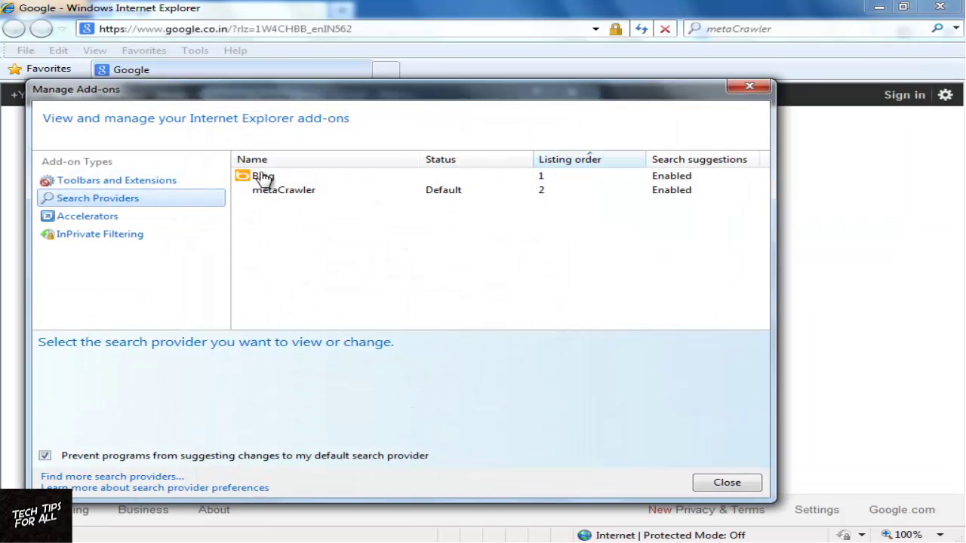
pyautogui.click(263, 177)
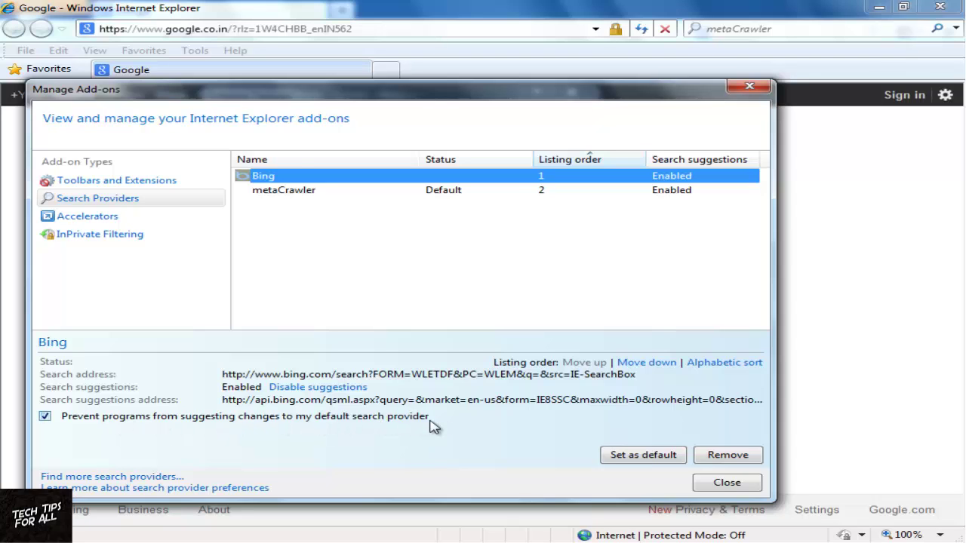
pyautogui.click(284, 189)
pyautogui.click(749, 86)
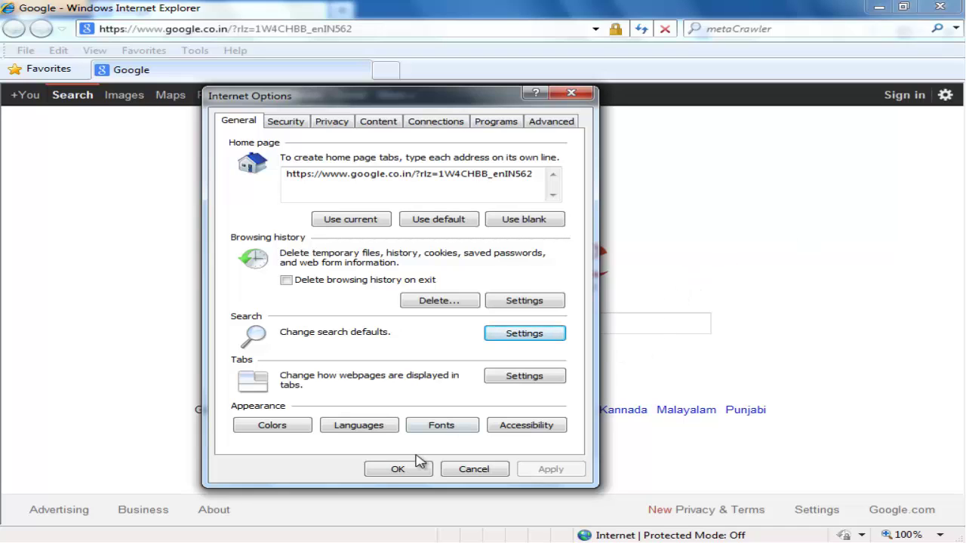
pyautogui.click(397, 469)
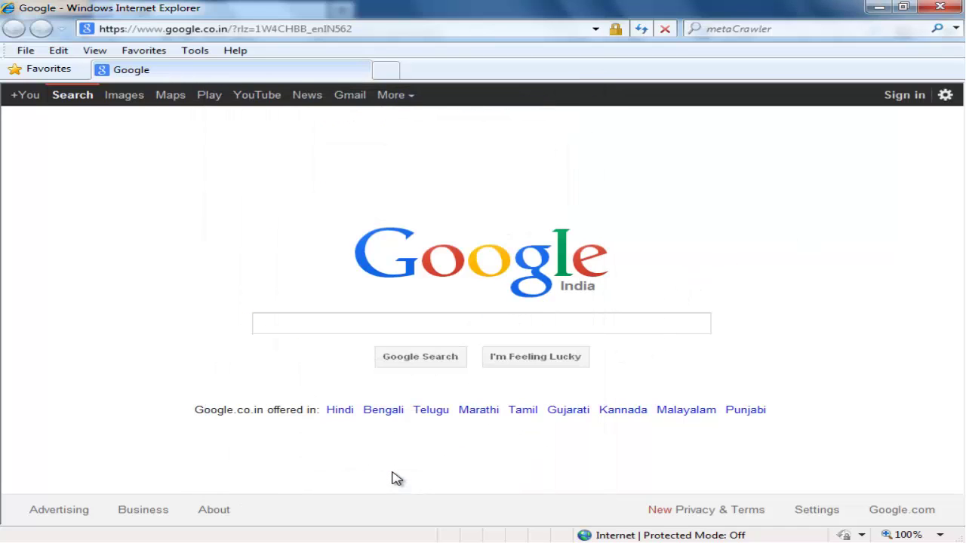